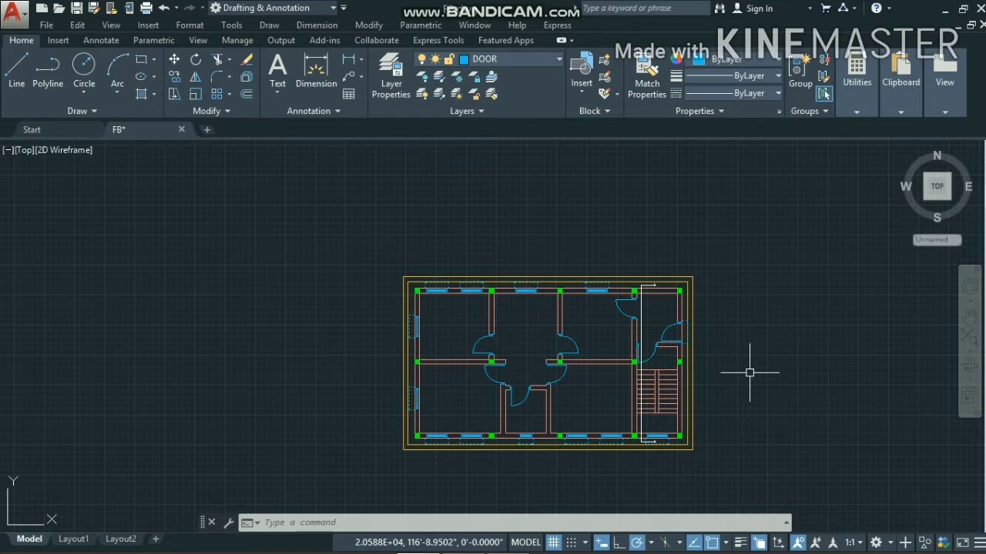
Start the LINE command from the Home tab's Draw panel on the floor plan
left_click(23, 70)
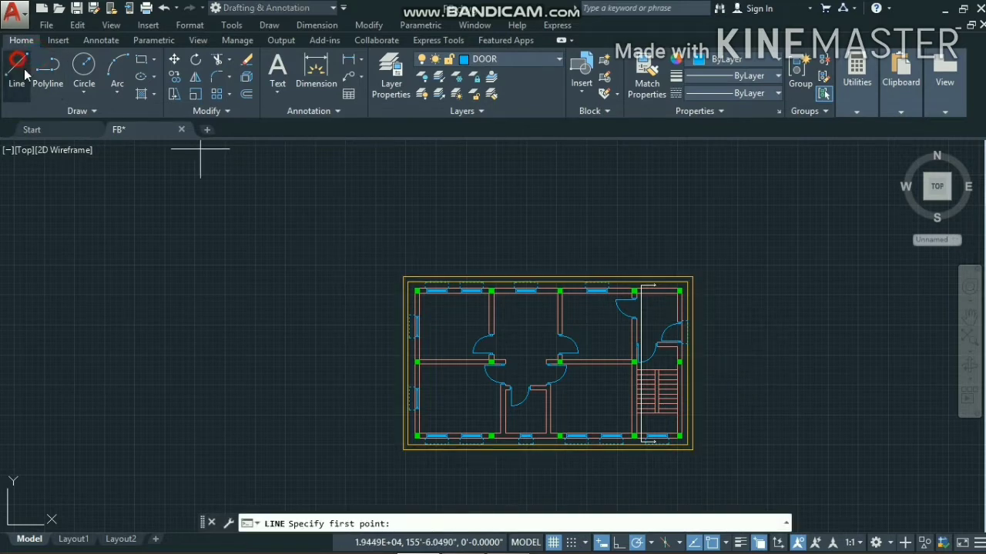
Draw a vertical projection line straight up from the plan's lower-left corner
left_click(417, 435)
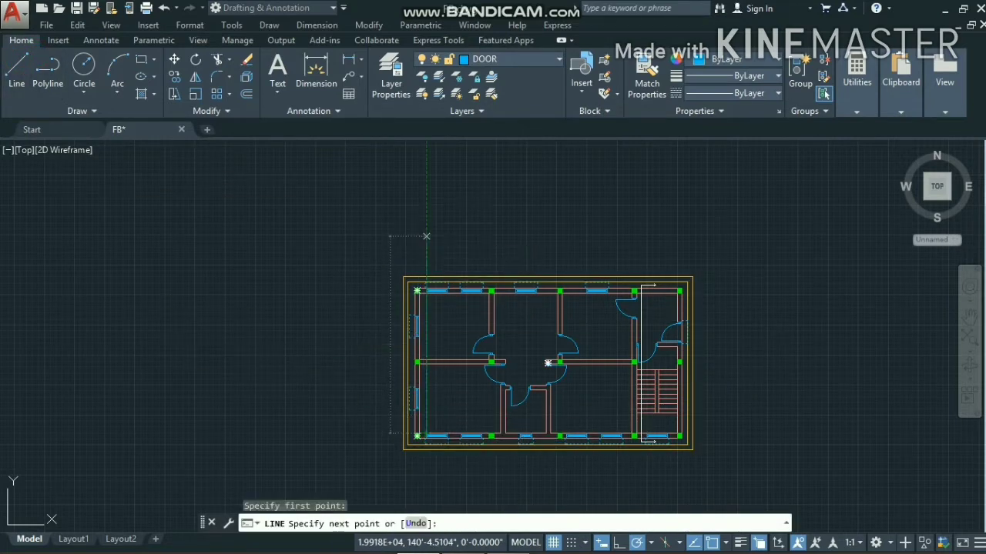
left_click(426, 237)
key("Escape")
key("Return")
scroll(462, 423, "up", 6)
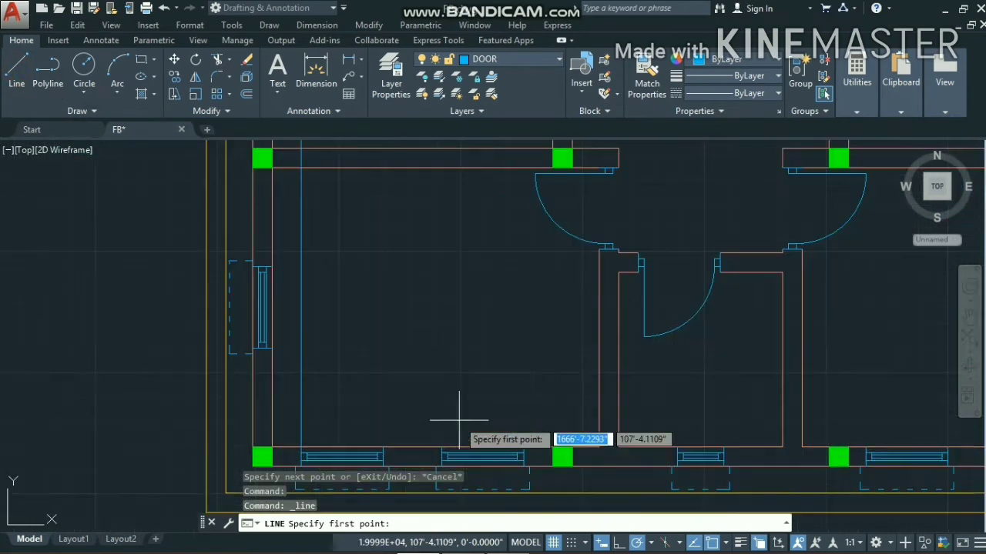
key("Escape")
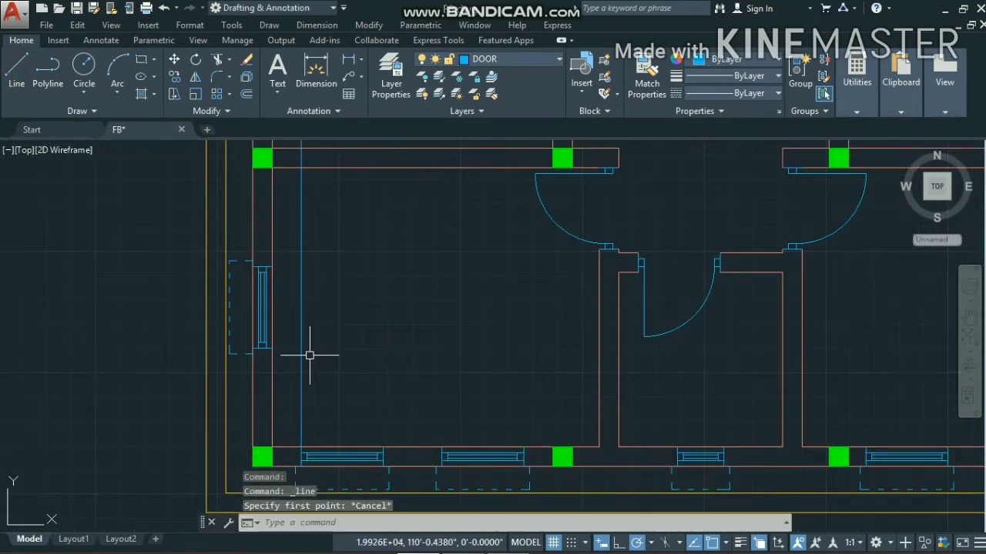
Copy the projection line to nine more wall and opening edges across the plan
left_click(302, 354)
scroll(411, 321, "down", 2)
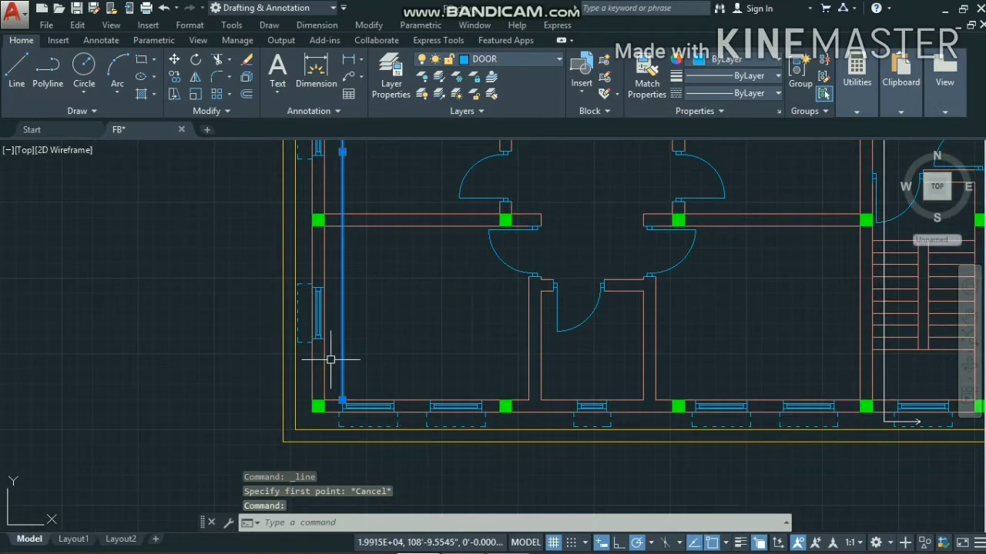
left_click(174, 77)
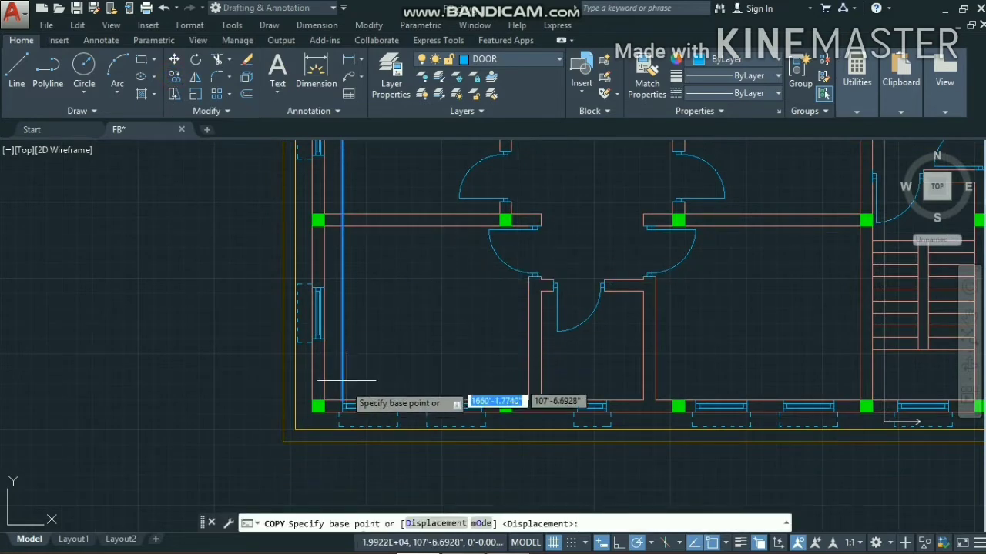
left_click(342, 400)
left_click(391, 396)
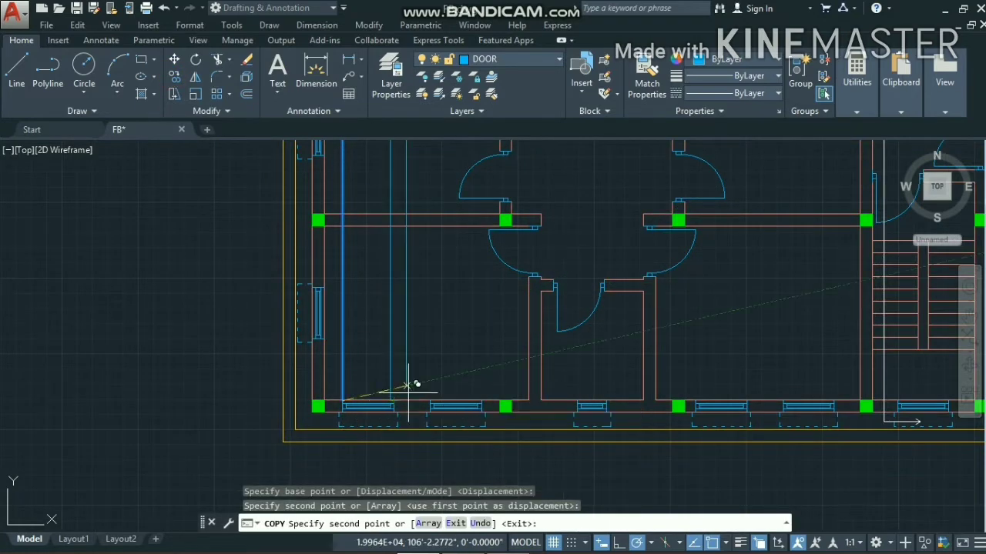
left_click(430, 397)
left_click(477, 397)
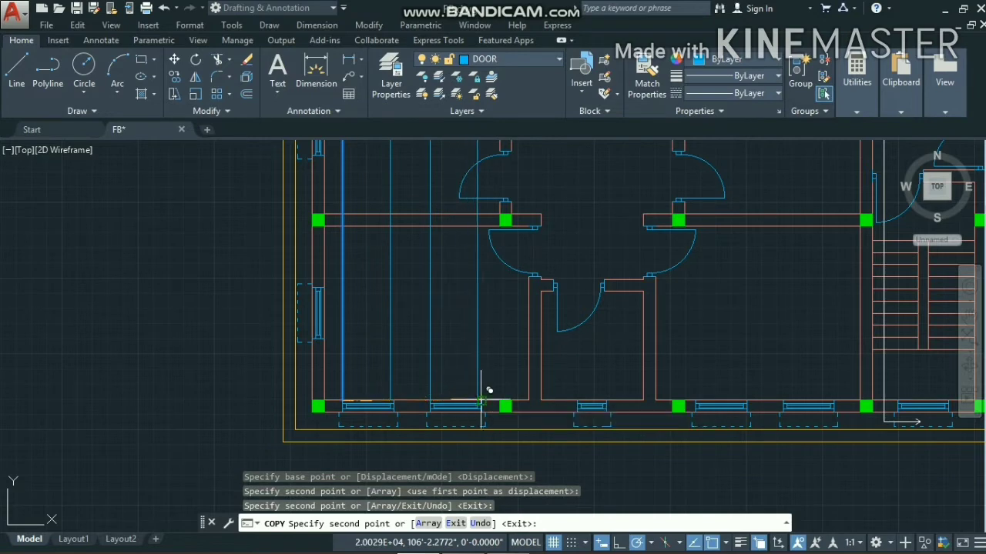
left_click(577, 397)
left_click(605, 396)
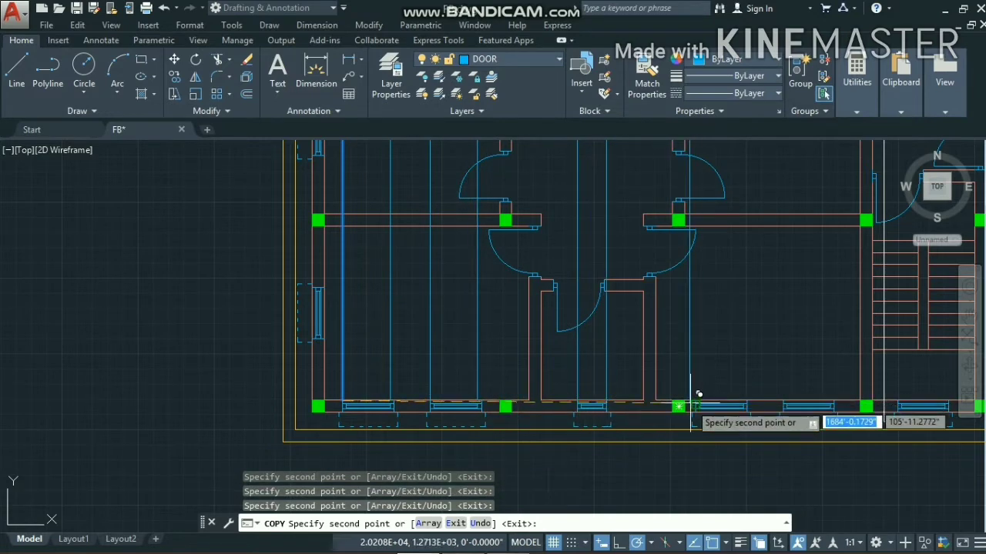
left_click(696, 396)
left_click(745, 397)
left_click(783, 394)
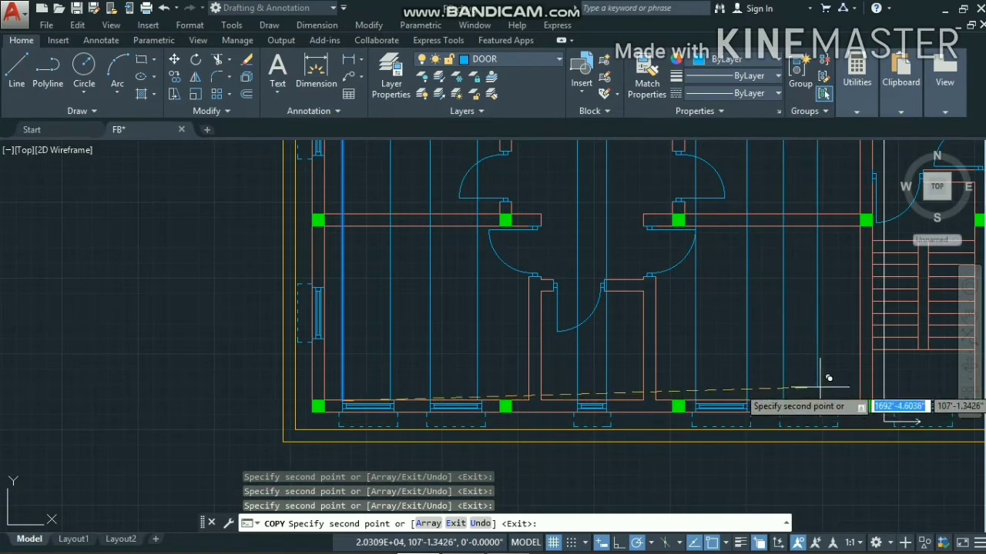
left_click(834, 394)
scroll(539, 323, "down", 5)
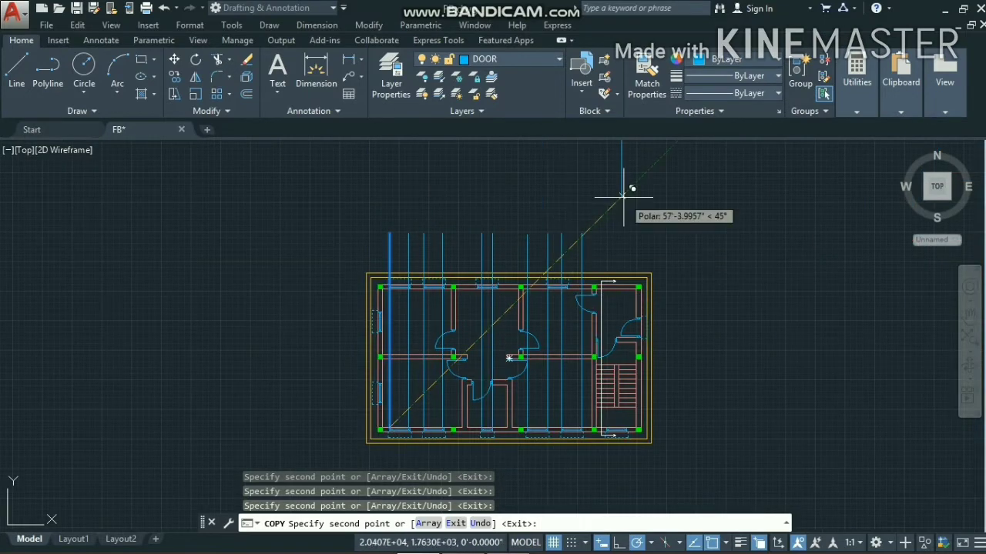
right_click(653, 209)
left_click(662, 215)
scroll(491, 215, "up", 2)
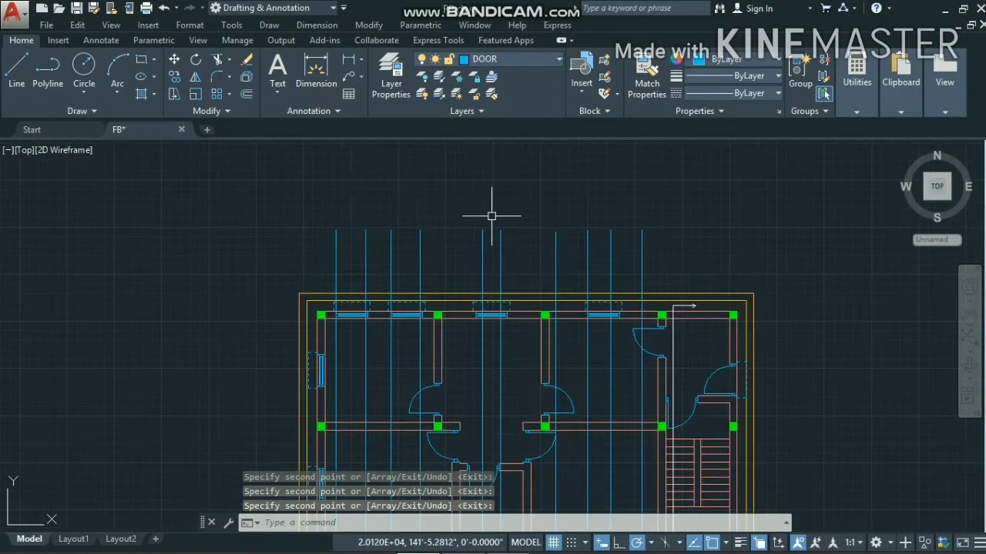
Draw a horizontal line above the plan across all the vertical projection lines
left_click(8, 76)
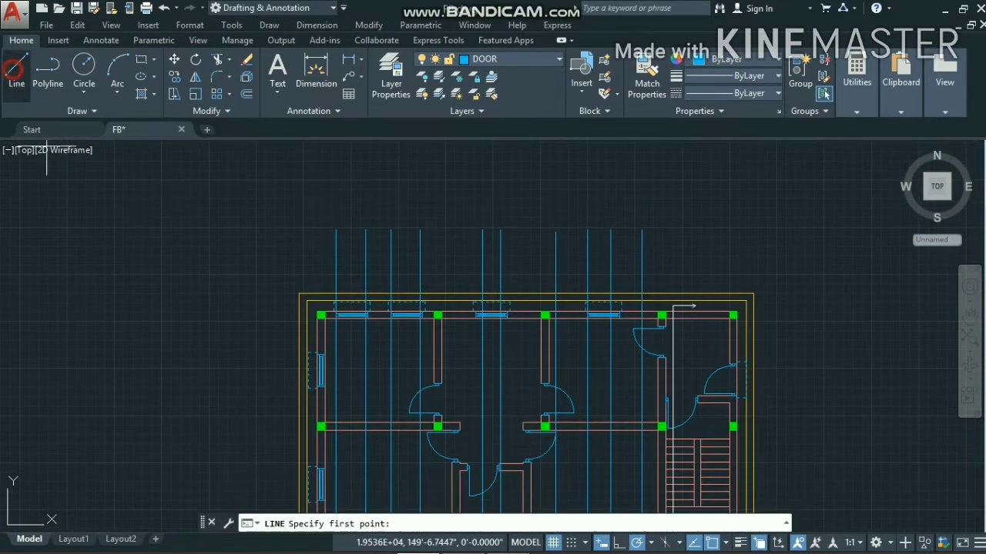
left_click(294, 273)
left_click(769, 273)
right_click(758, 202)
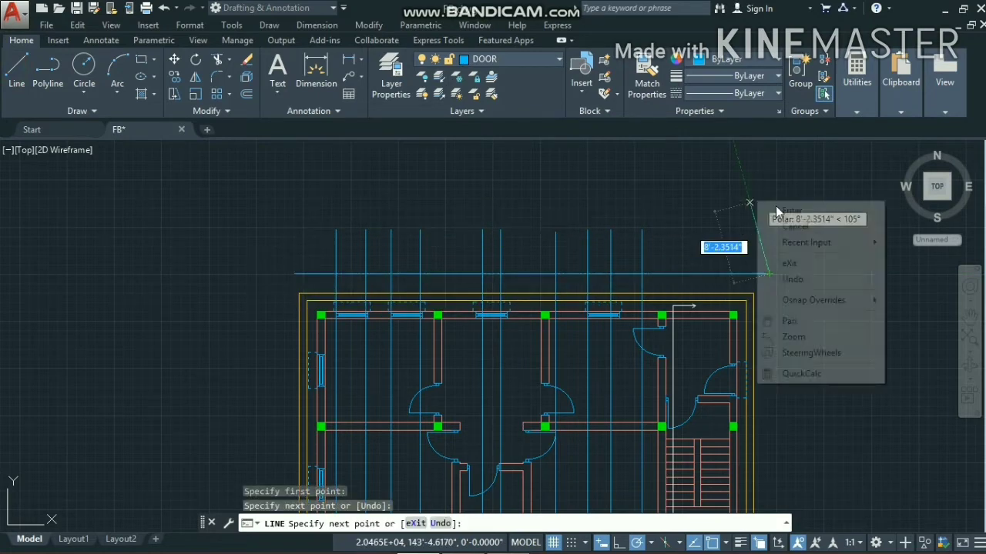
left_click(782, 210)
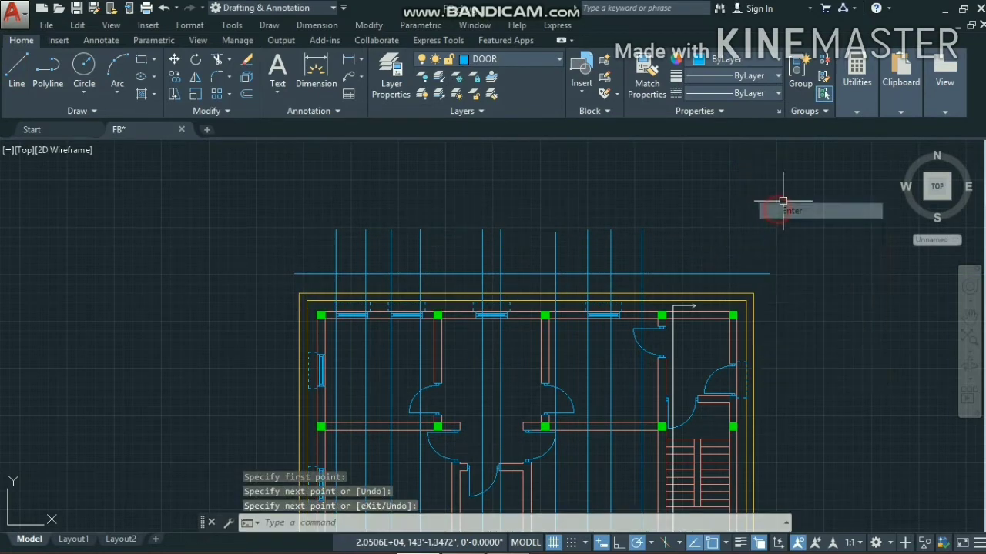
Copy the horizontal line 4' upward from its right end
left_click(743, 273)
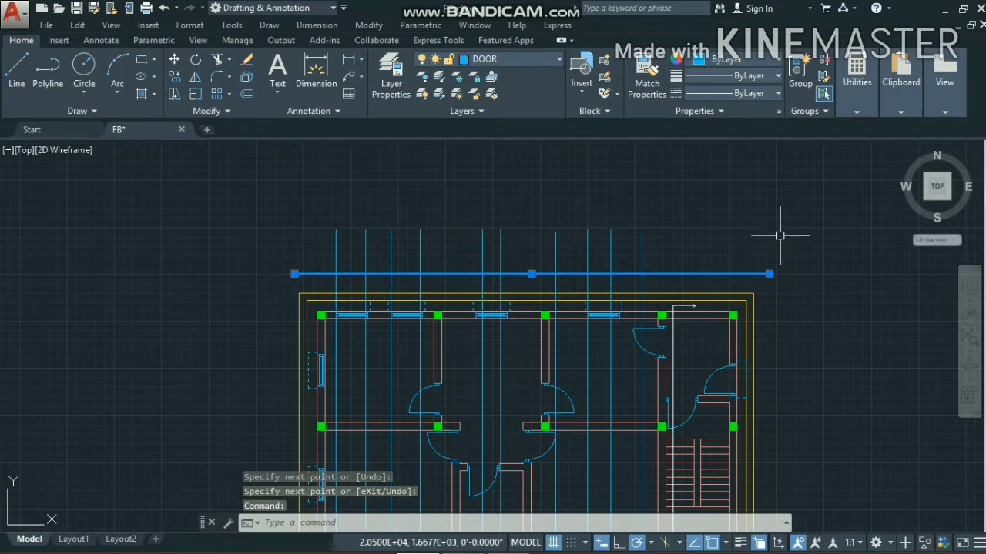
left_click(177, 77)
left_click(768, 273)
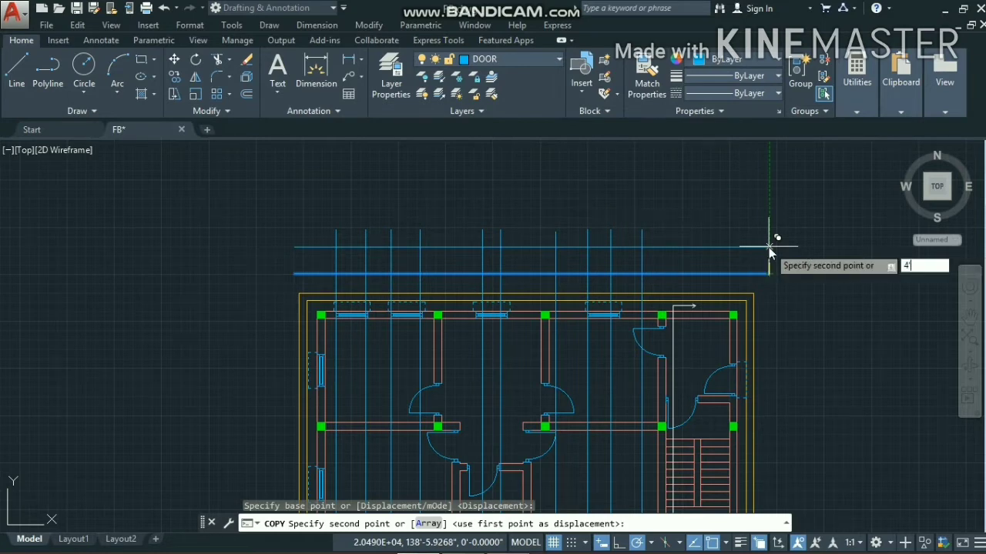
type("4'")
key("Return")
key("Escape")
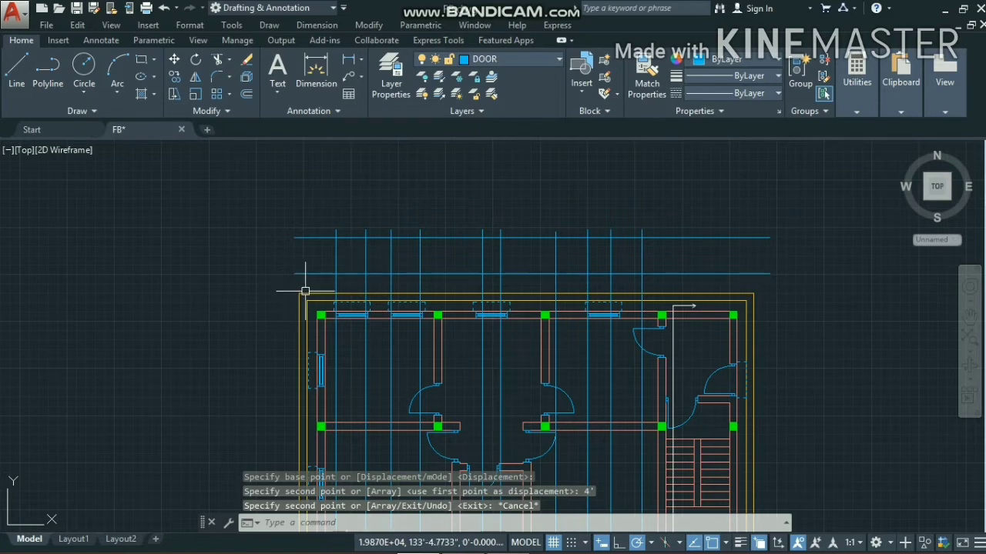
scroll(473, 266, "up", 2)
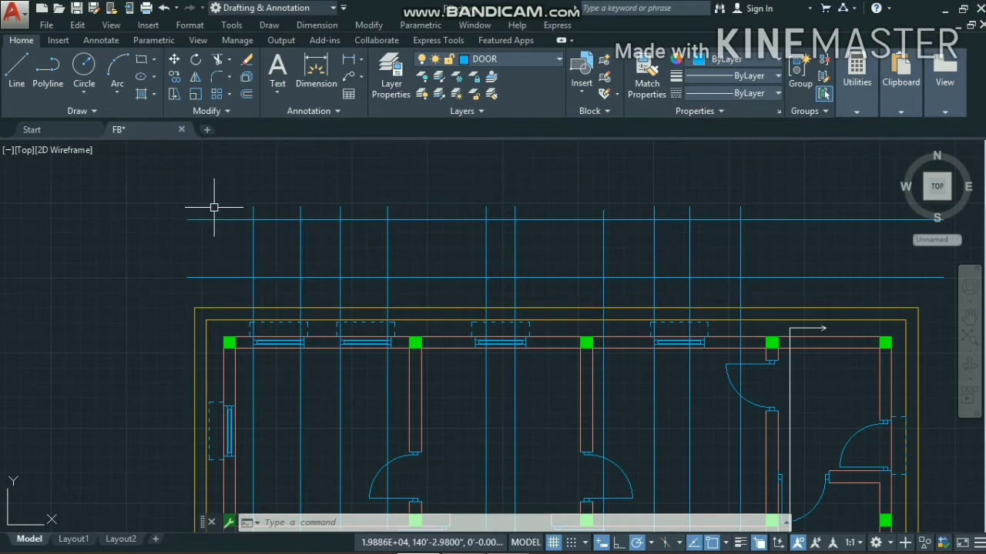
Trim the projection line ends with a crossing selection, then undo that trim
left_click(217, 62)
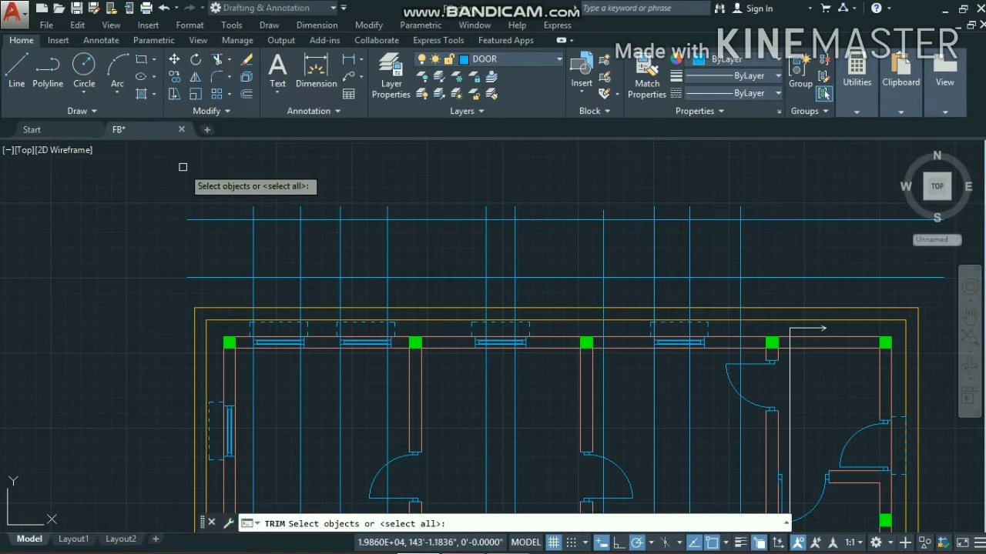
key("Return")
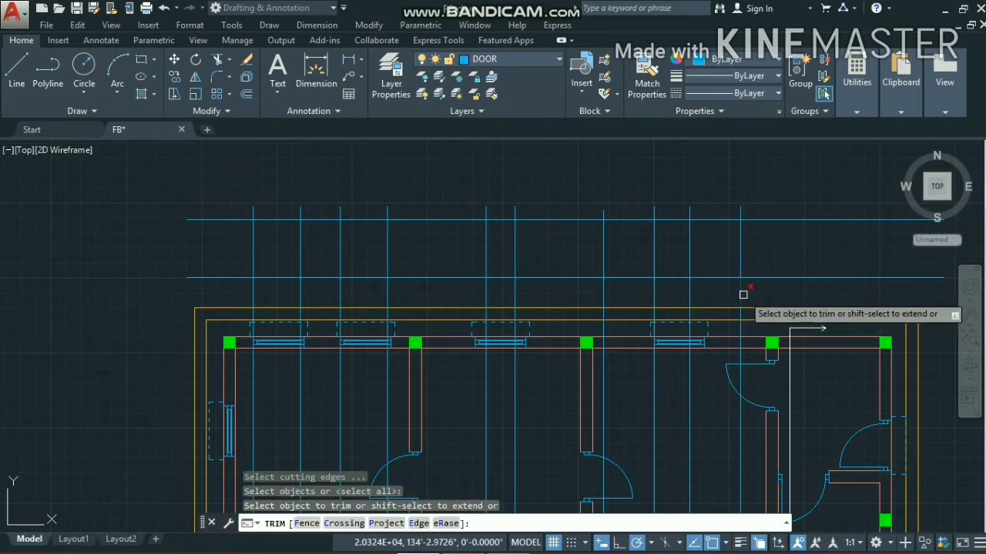
left_click(739, 294)
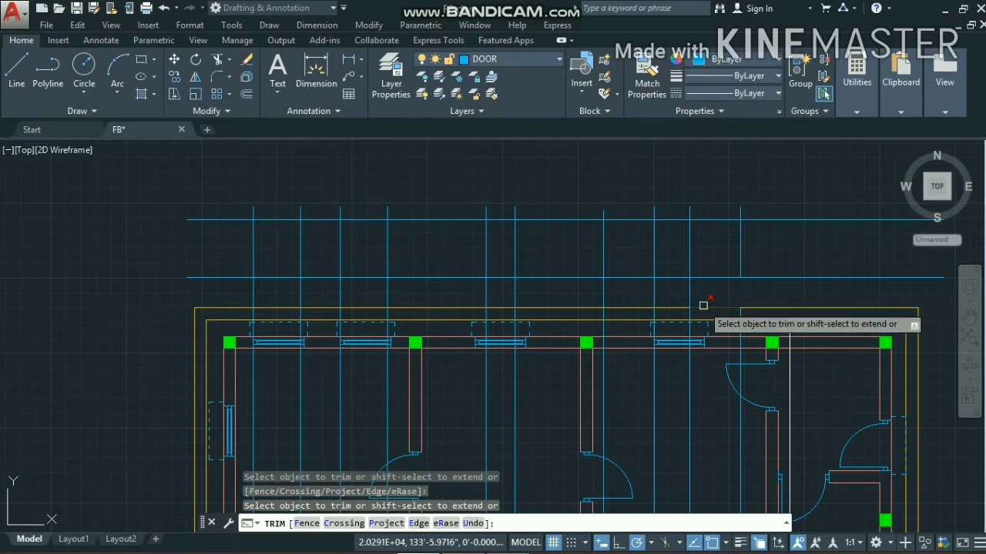
left_click(802, 170)
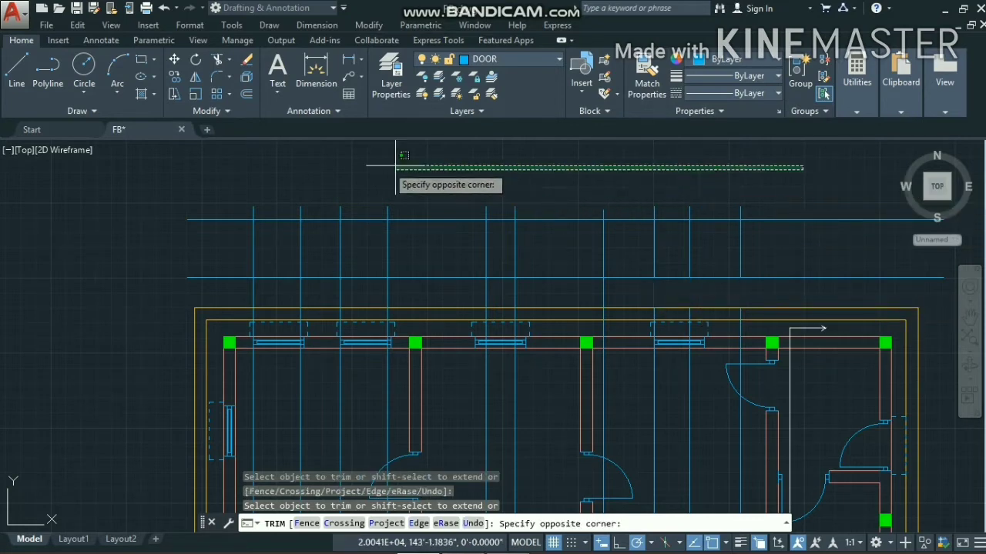
left_click(211, 208)
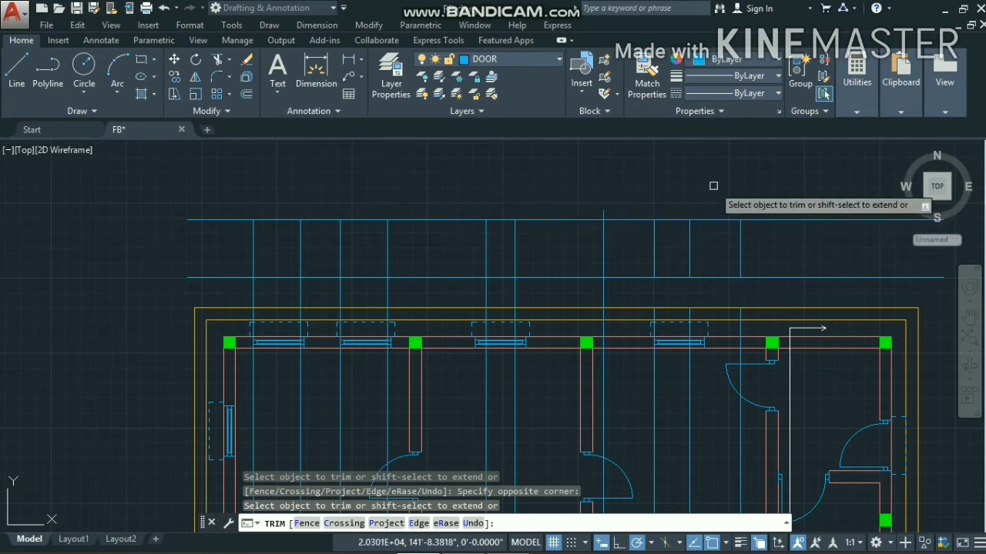
key("Escape")
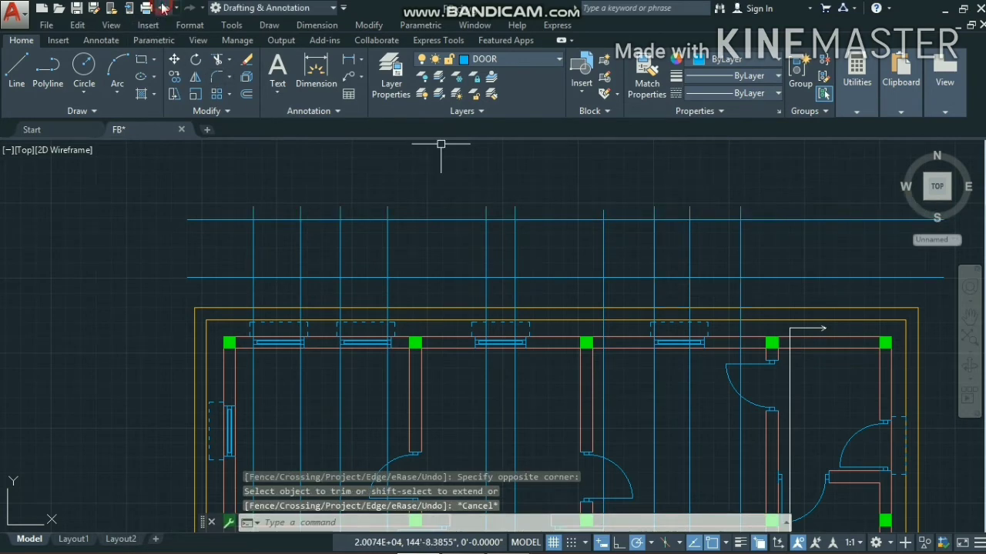
left_click(163, 8)
Retry a crossing trim, cancel it, and undo back to the full-length projection lines
scroll(586, 266, "down", 2)
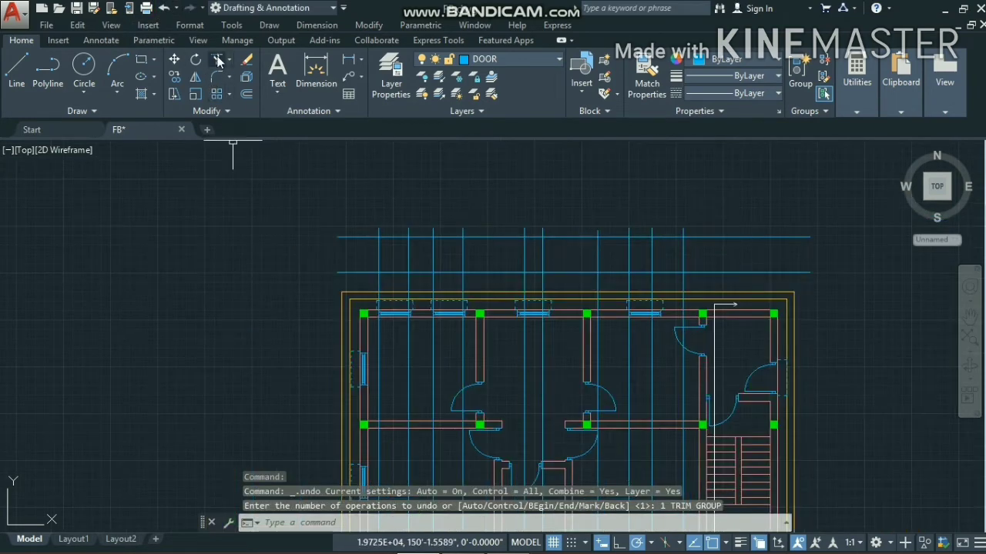
left_click(218, 60)
key("Return")
scroll(701, 285, "up", 3)
left_click(693, 262)
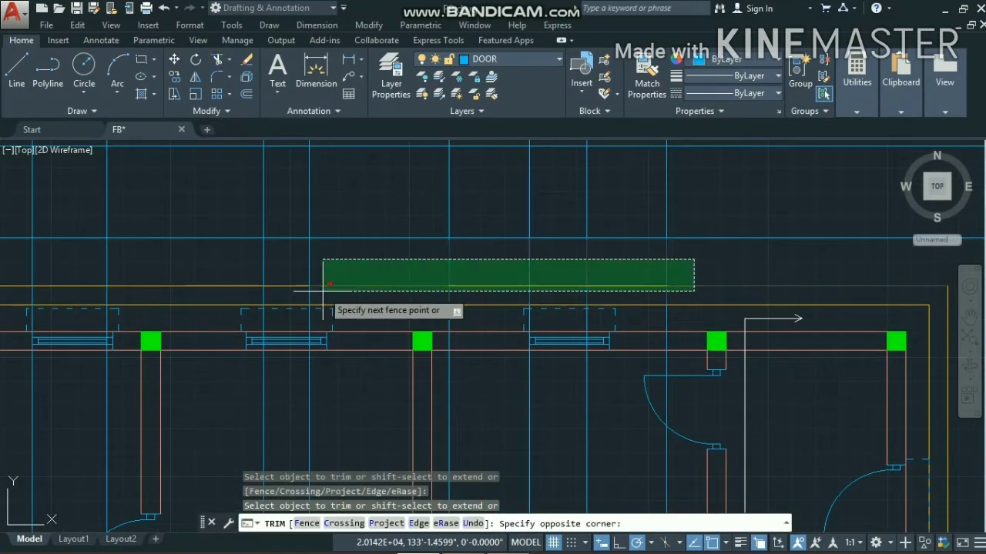
scroll(323, 287, "down", 4)
left_click(145, 284)
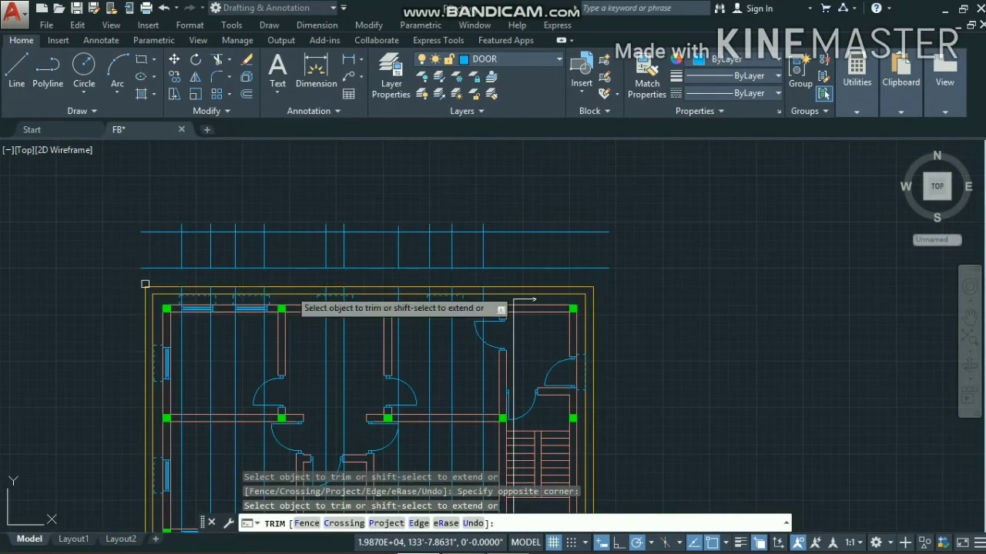
middle_click_drag(330, 261, 530, 244)
scroll(616, 327, "up", 4)
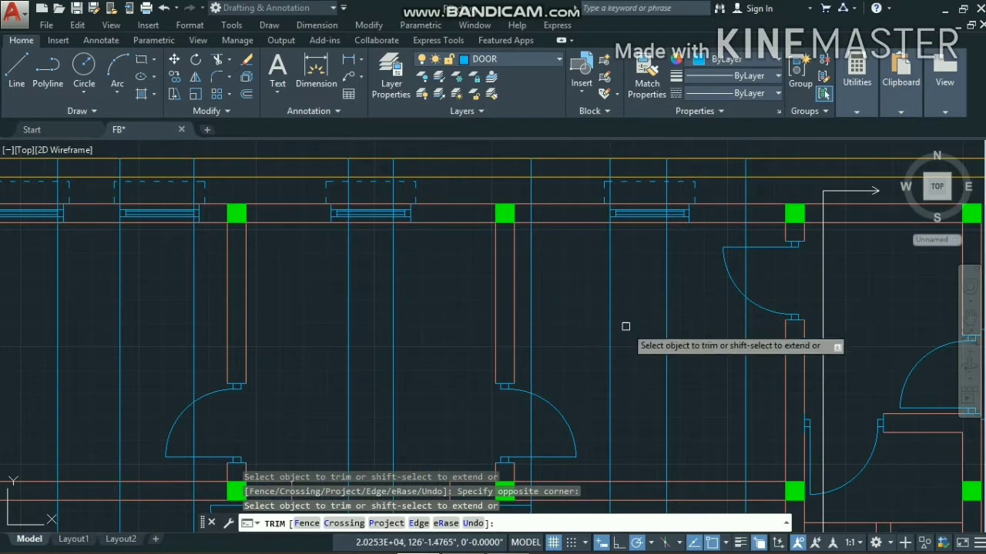
key("Escape")
scroll(577, 336, "down", 4)
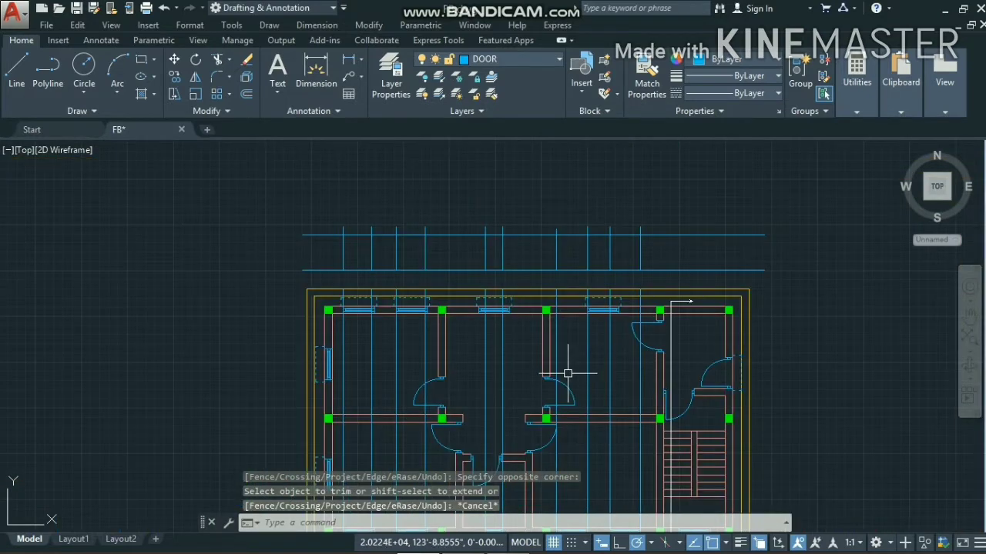
left_click(164, 8)
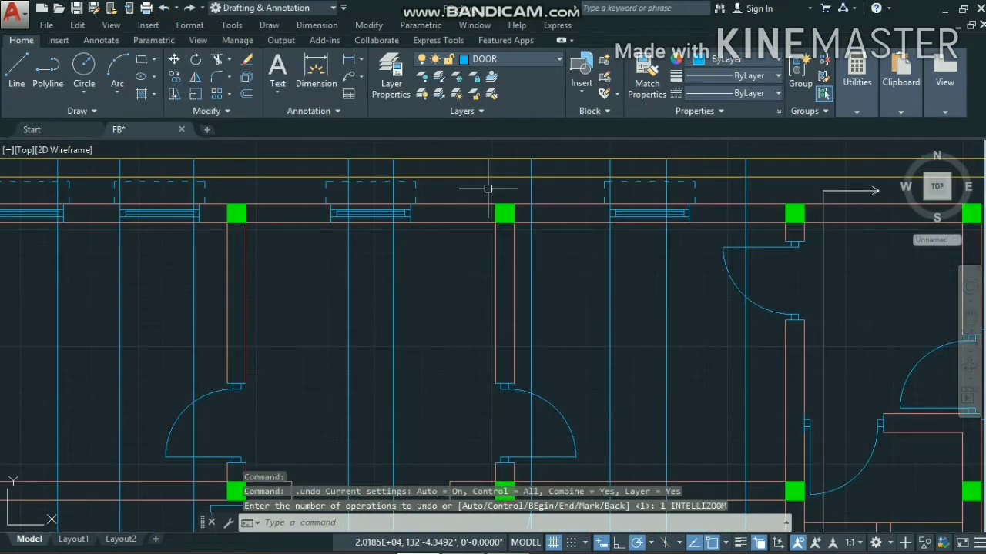
scroll(477, 293, "down", 4)
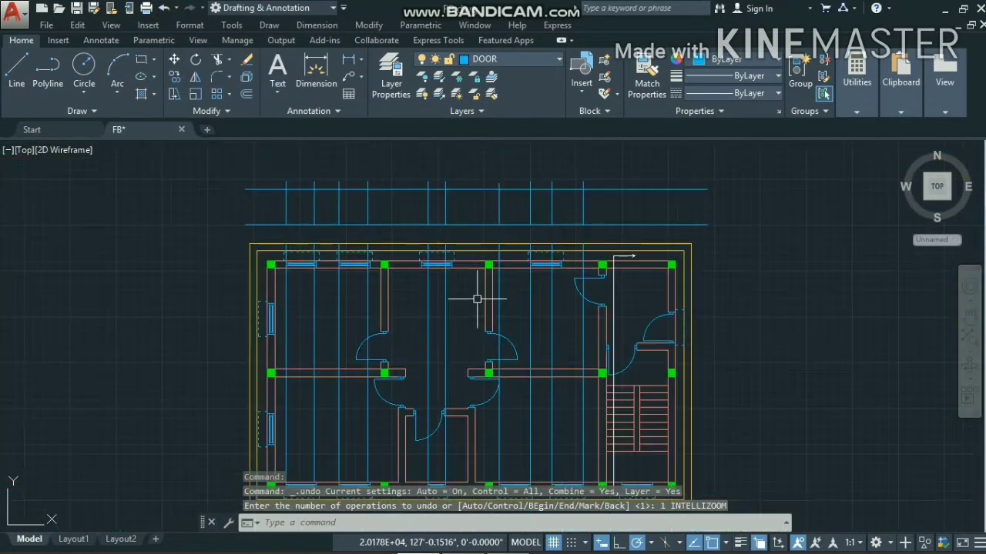
left_click(164, 8)
left_click(164, 8)
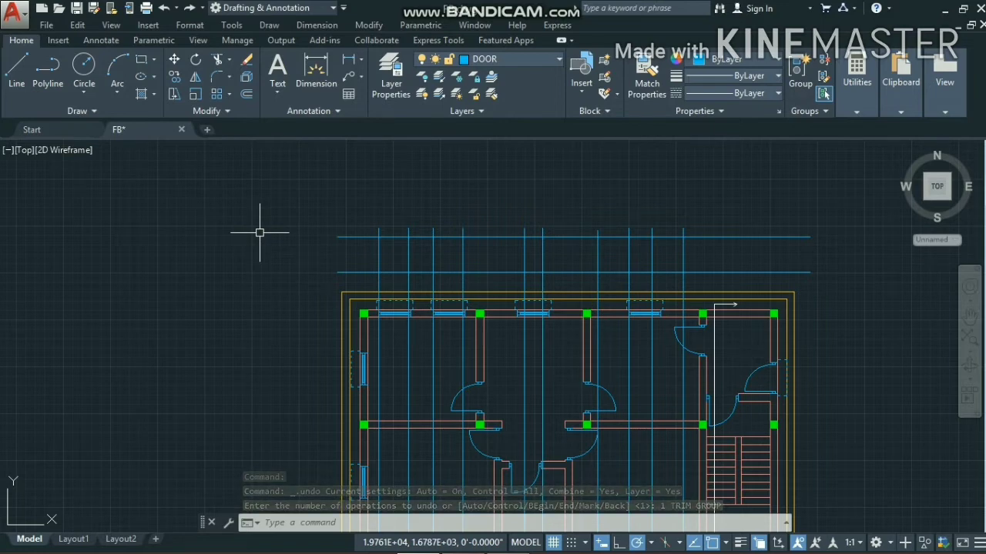
Run EXTRIM with the lower horizontal line as edge, removing the projection-line parts below it
type("xtrim")
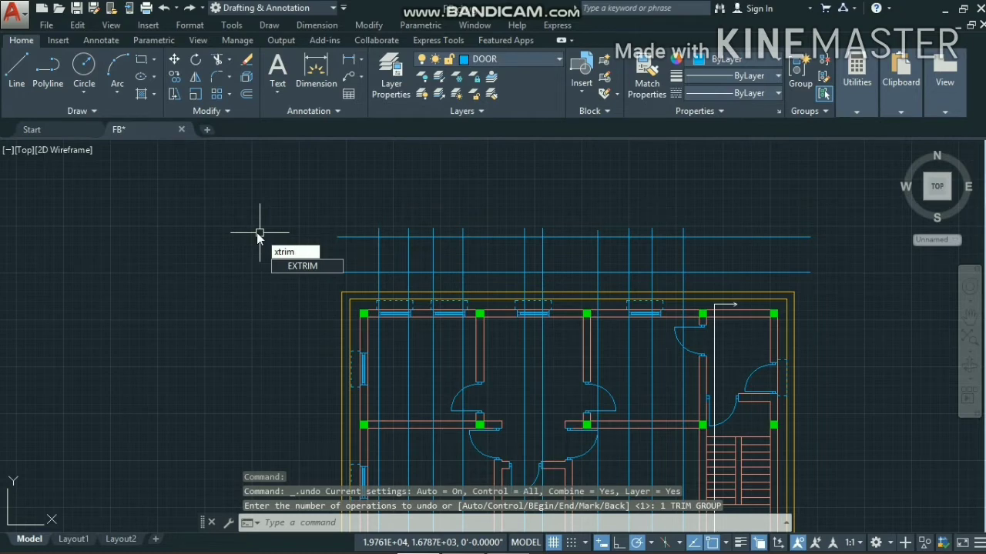
left_click(296, 264)
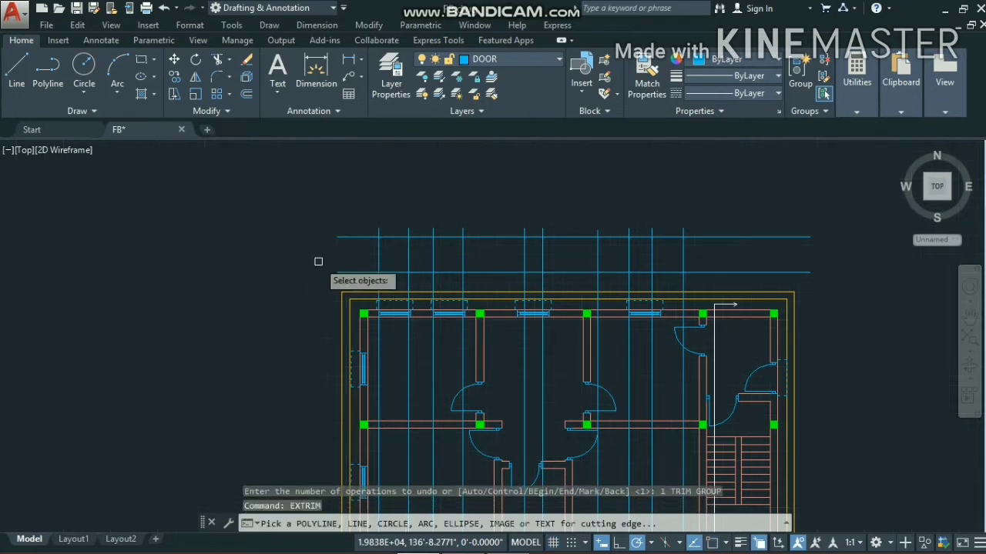
left_click(717, 271)
scroll(737, 284, "up", 2)
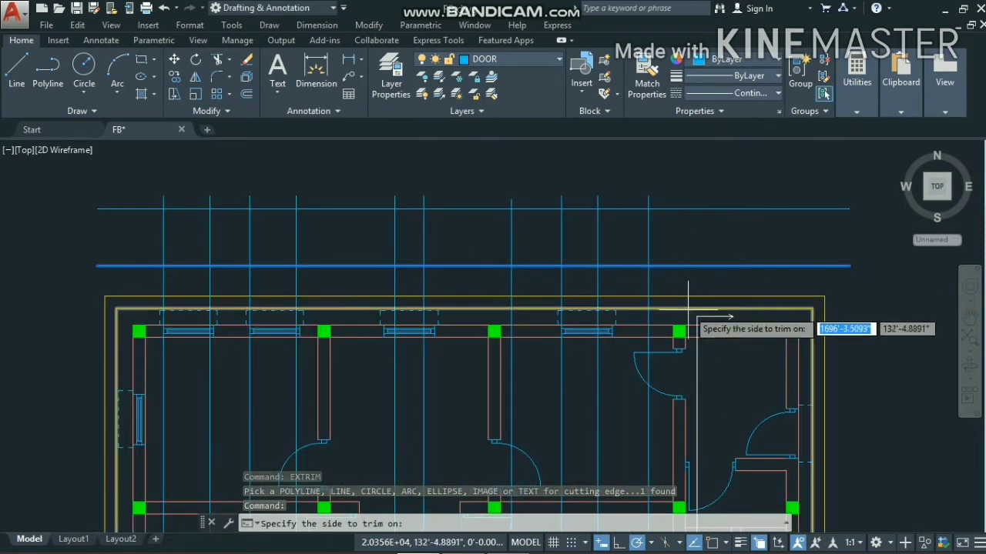
left_click(686, 284)
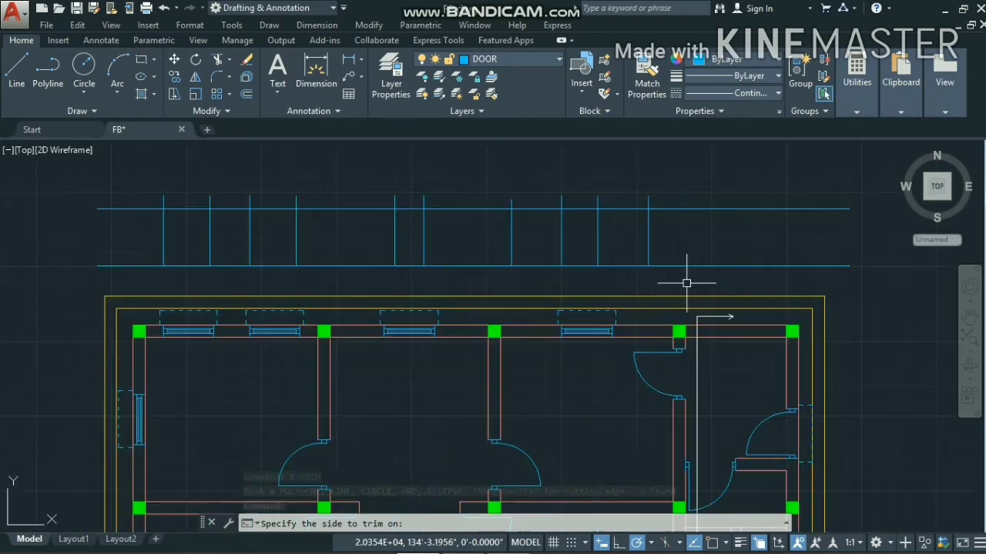
scroll(413, 280, "down", 4)
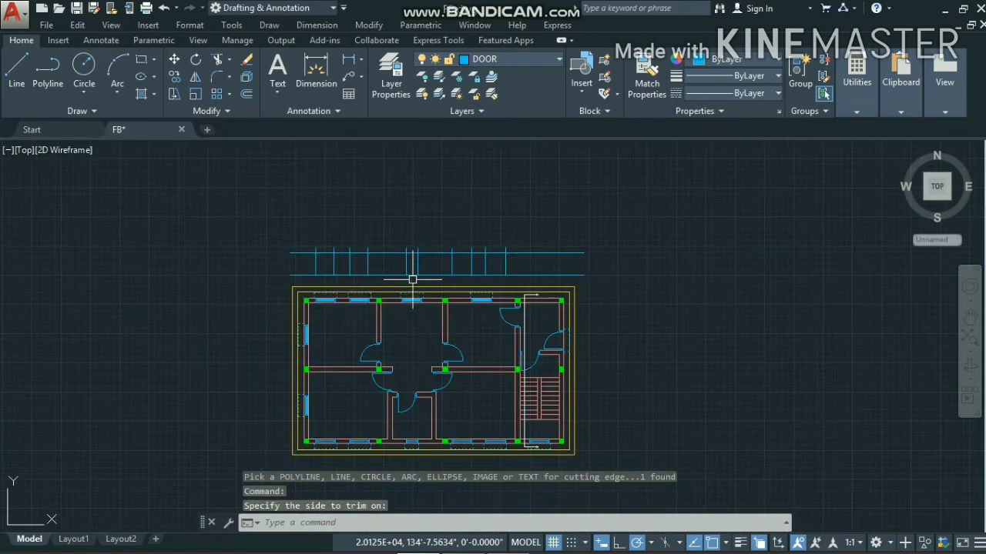
scroll(487, 282, "up", 4)
scroll(589, 274, "down", 4)
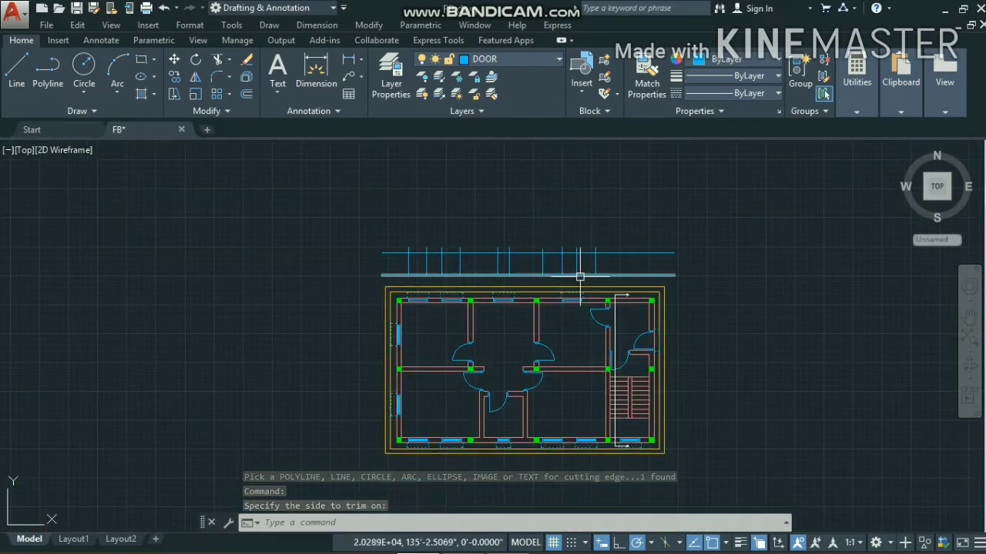
scroll(645, 248, "up", 4)
scroll(662, 248, "down", 2)
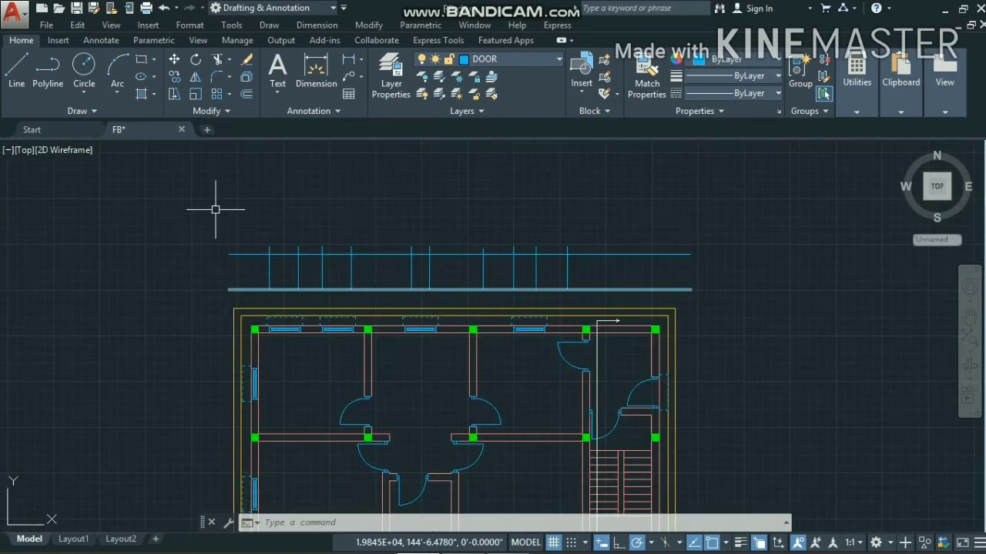
Run EXTRIM with the upper horizontal line as edge, removing the line ends above it
type("xtri")
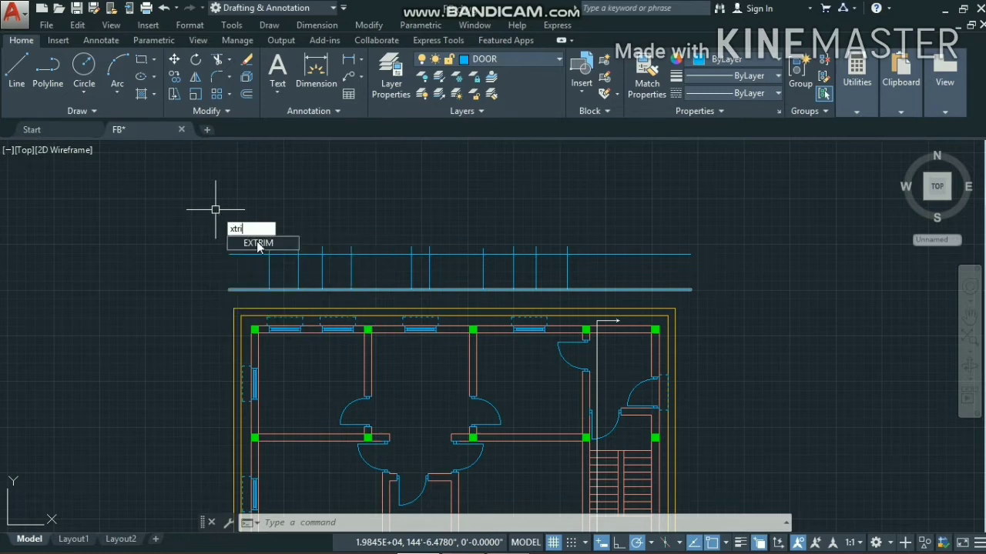
left_click(258, 243)
left_click(651, 253)
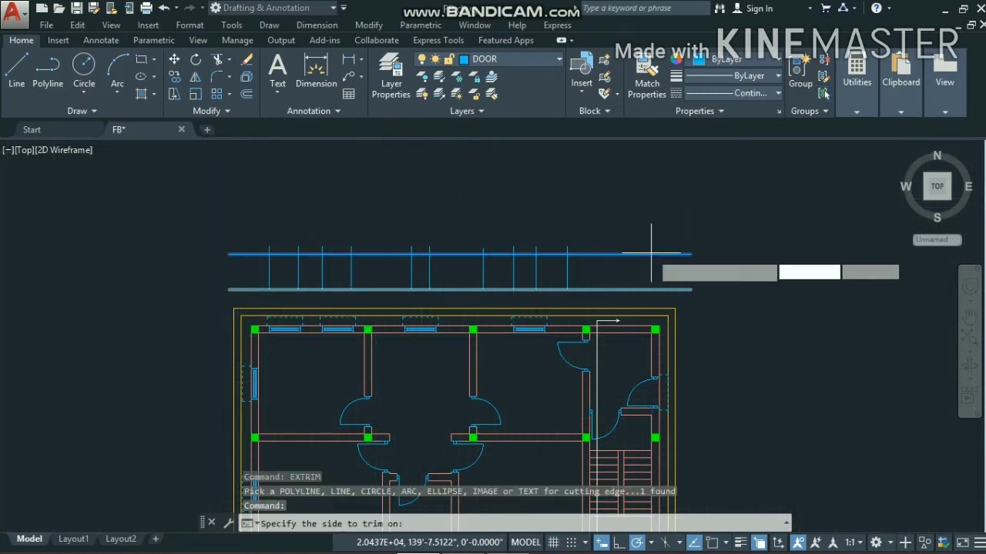
left_click(605, 208)
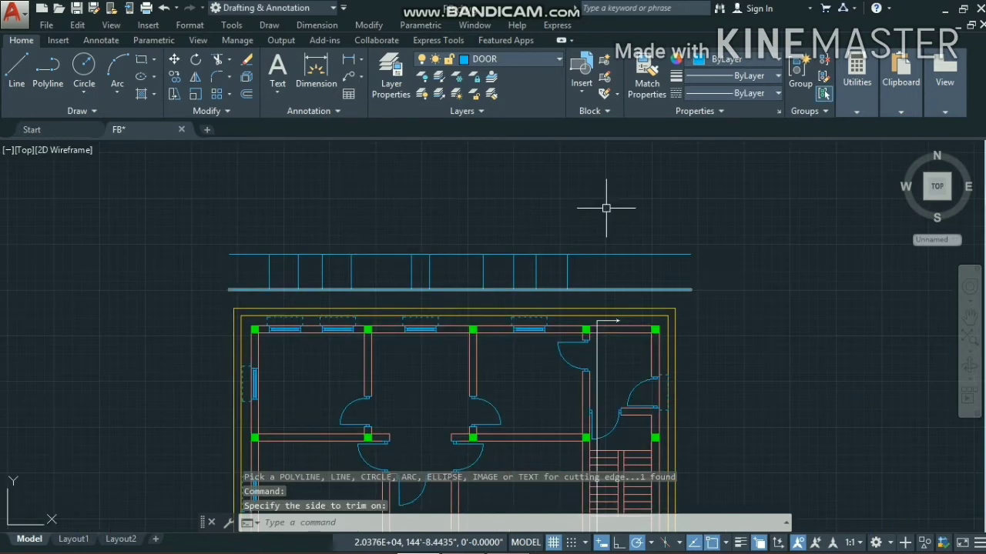
scroll(563, 265, "up", 2)
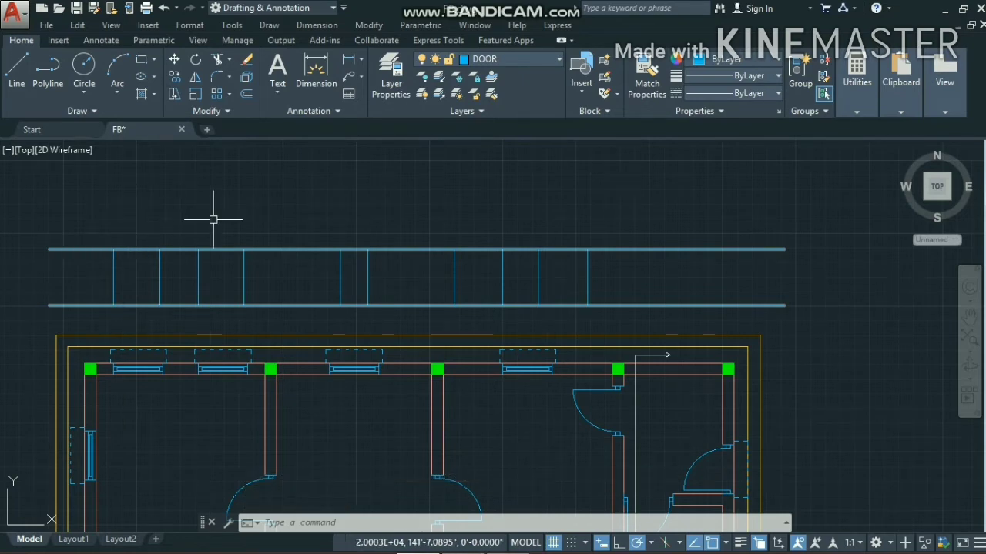
scroll(307, 240, "down", 2)
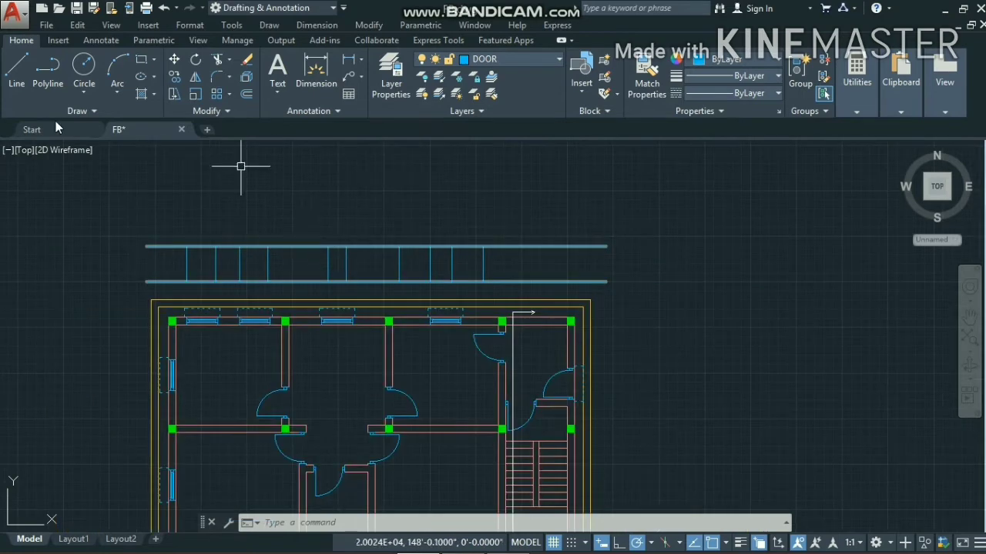
Draw a circle to the right of the plan
left_click(100, 83)
scroll(154, 177, "down", 2)
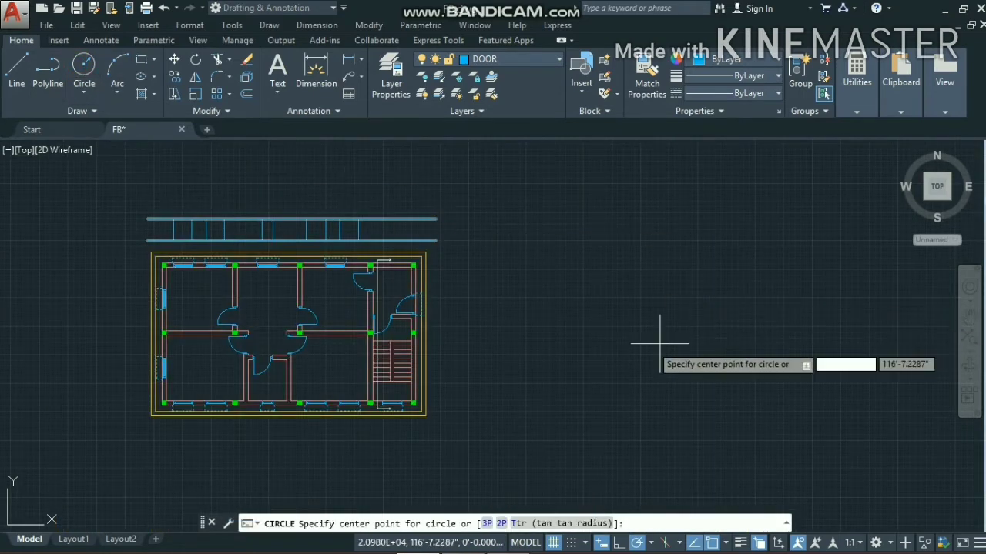
left_click(618, 311)
left_click(682, 238)
Draw a vertical line from the circle's centre down past its edge
left_click(16, 65)
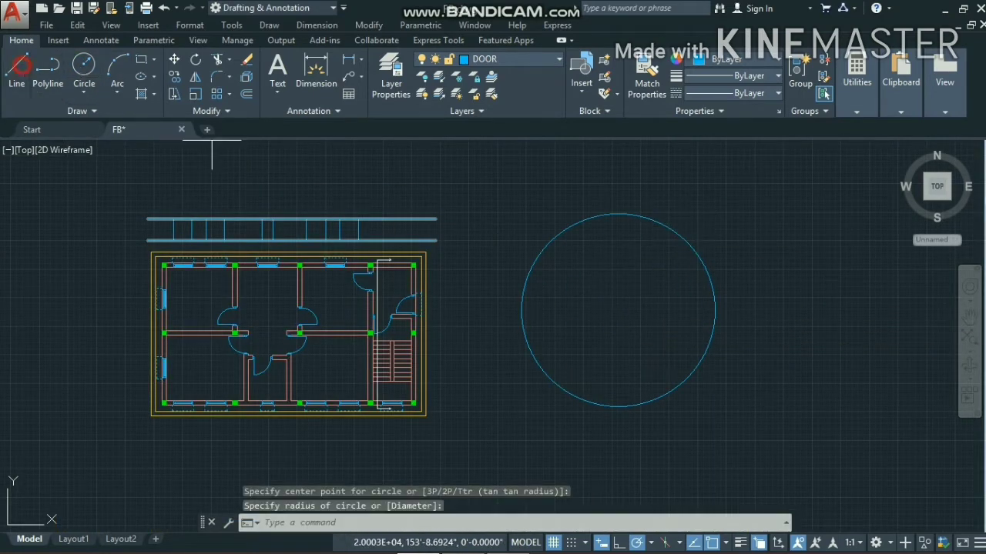
left_click(619, 310)
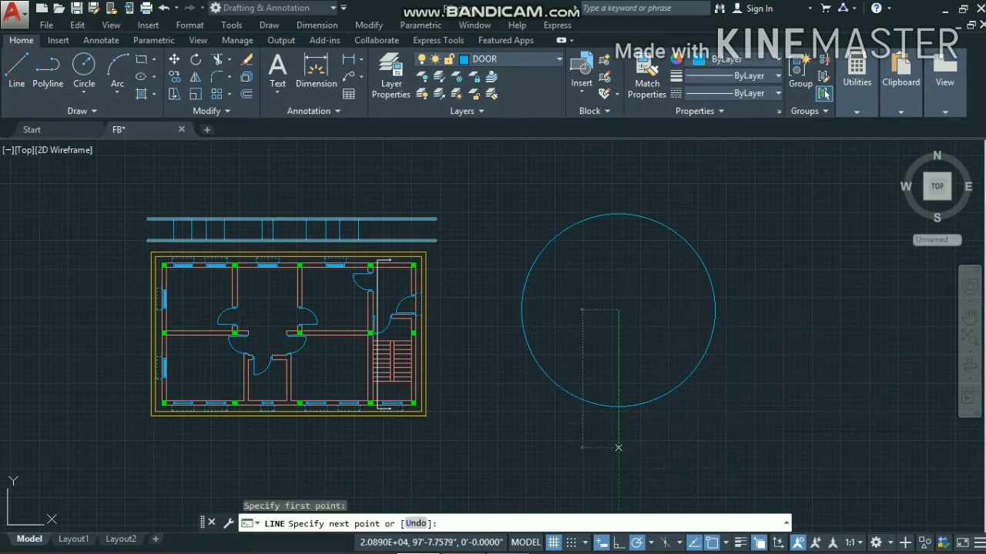
left_click(618, 446)
right_click(803, 254)
left_click(819, 269)
Polar-array the vertical line into 12 items around the circle's centre
left_click(619, 375)
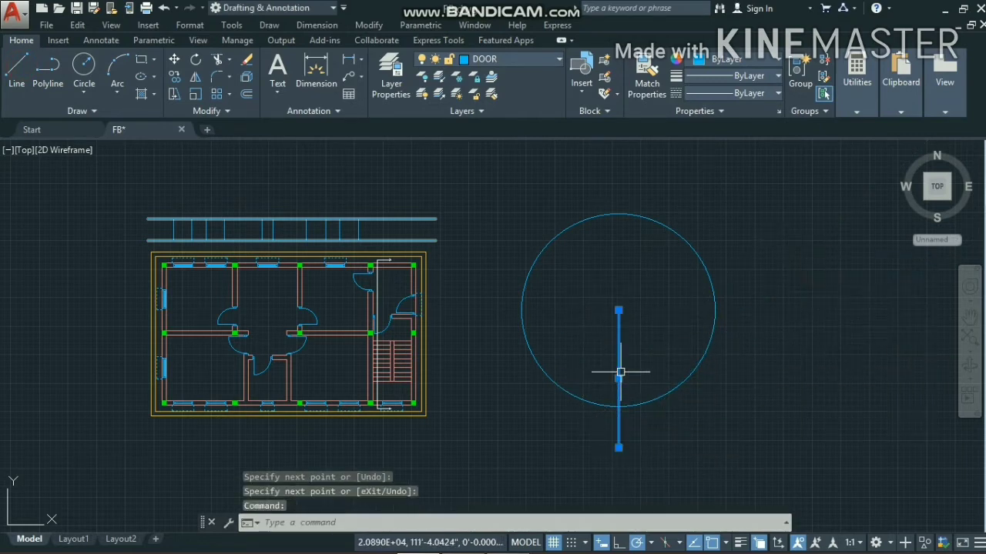
left_click(229, 94)
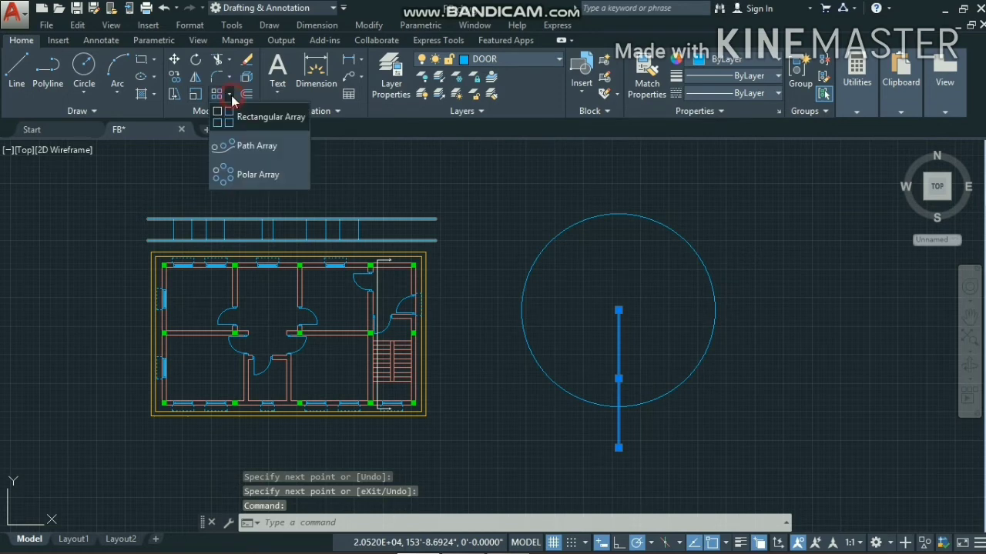
left_click(251, 181)
left_click(624, 309)
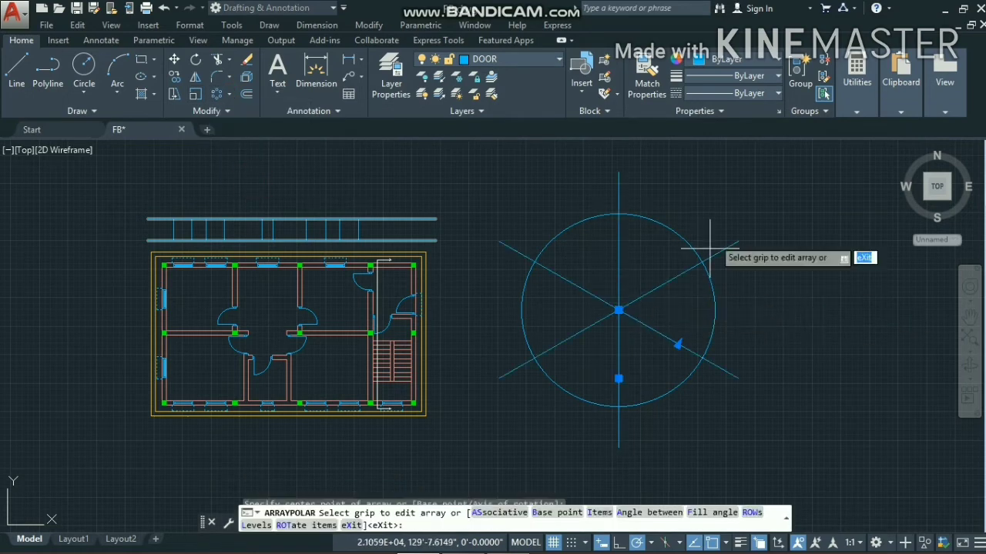
left_click(142, 60)
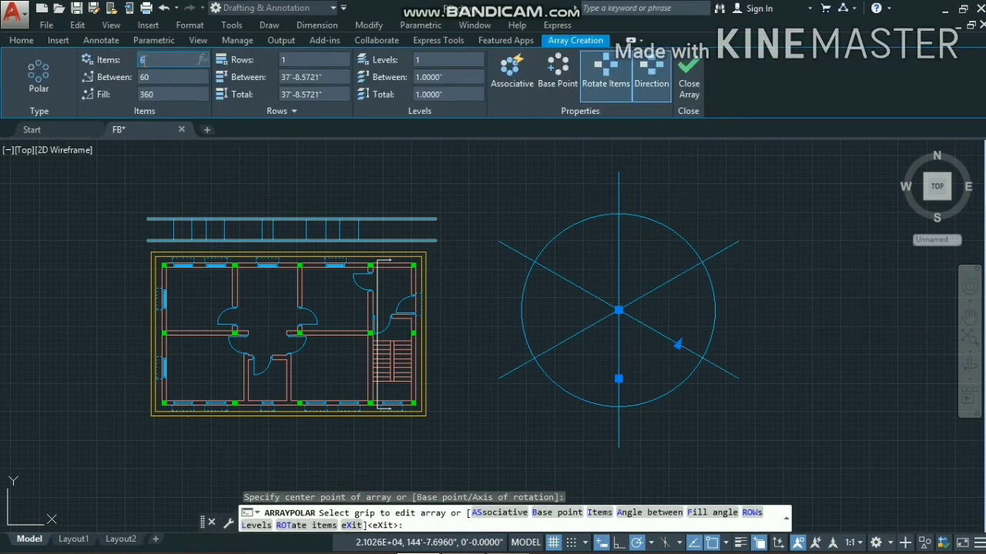
type("2")
key("Return")
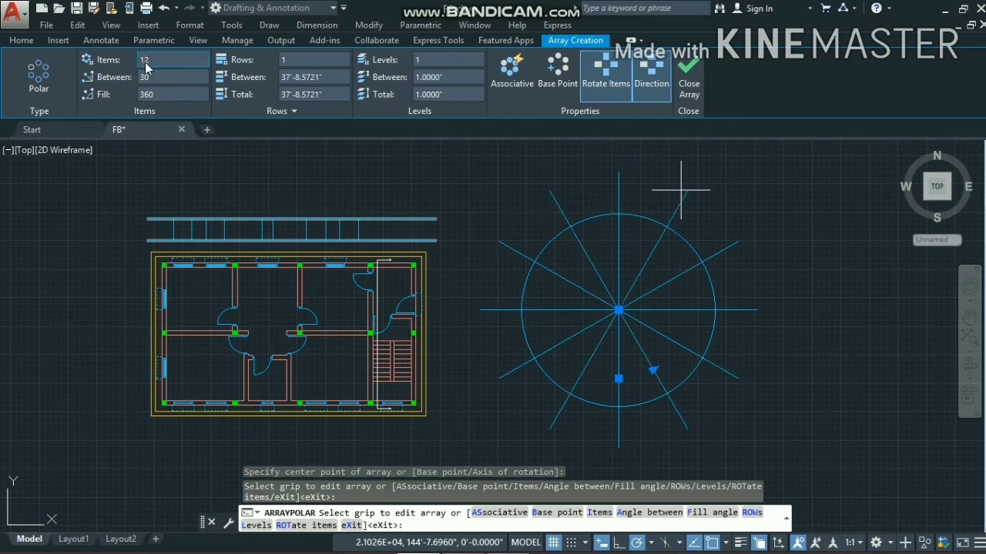
left_click(689, 83)
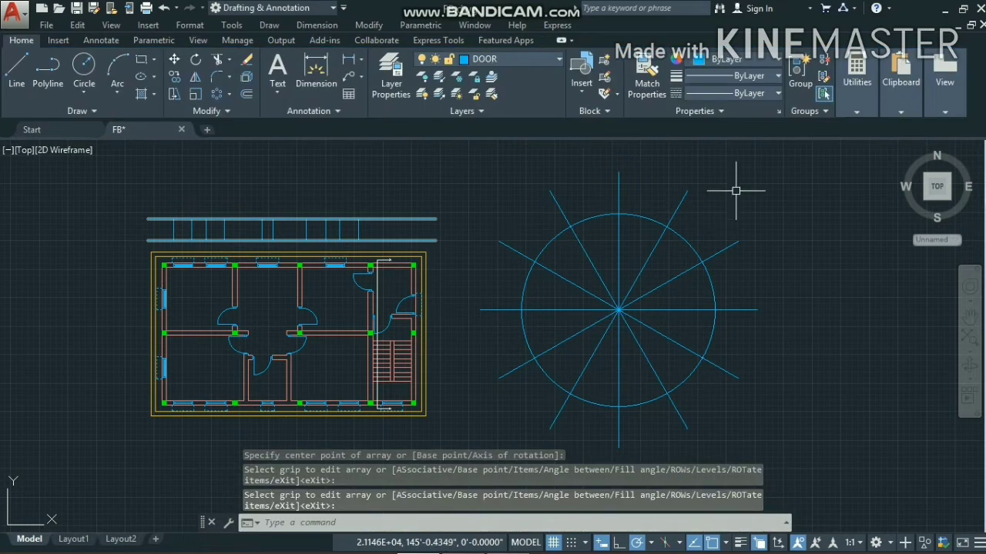
scroll(728, 247, "up", 2)
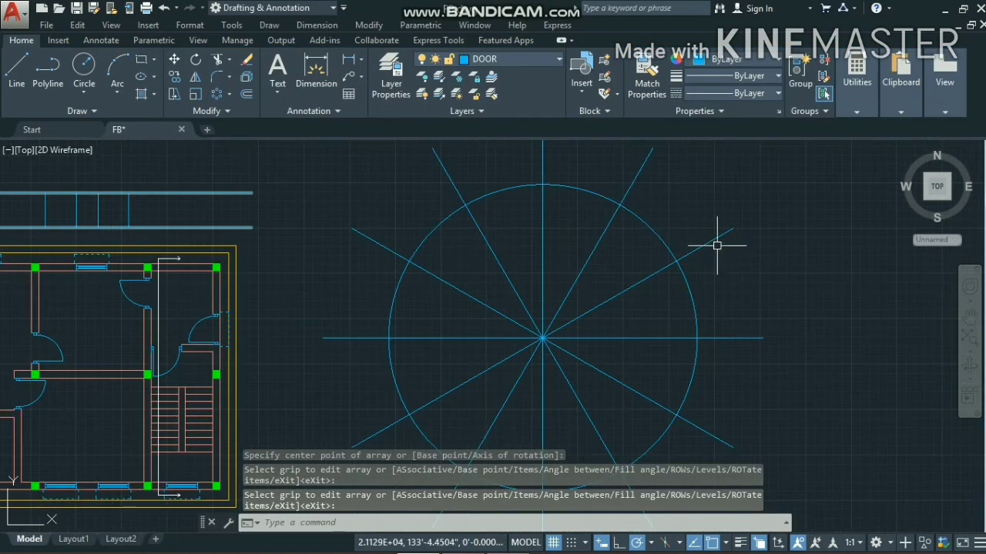
Cancel a plain TRIM, then EXTRIM using the circle as edge to cut the ray ends outside it
scroll(712, 235, "down", 2)
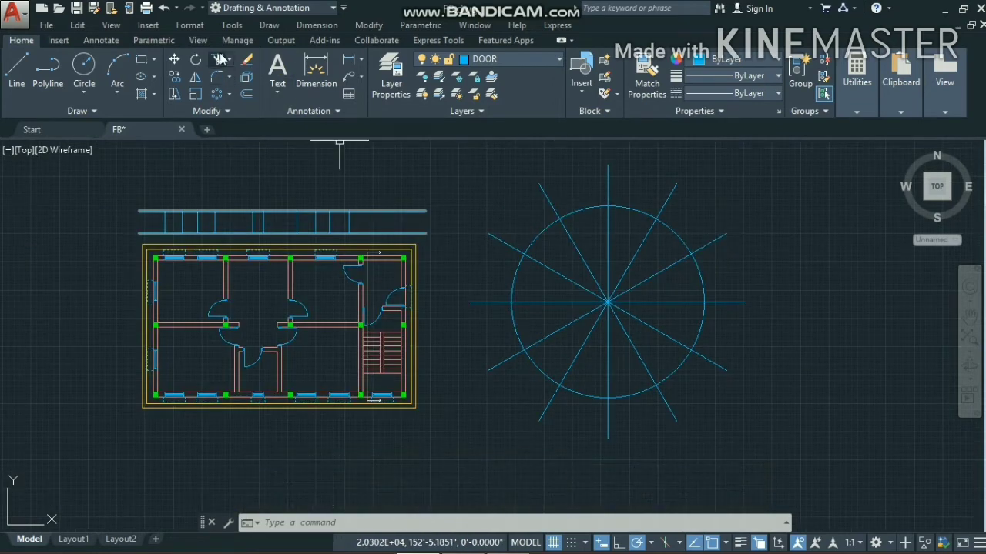
left_click(219, 60)
key("Return")
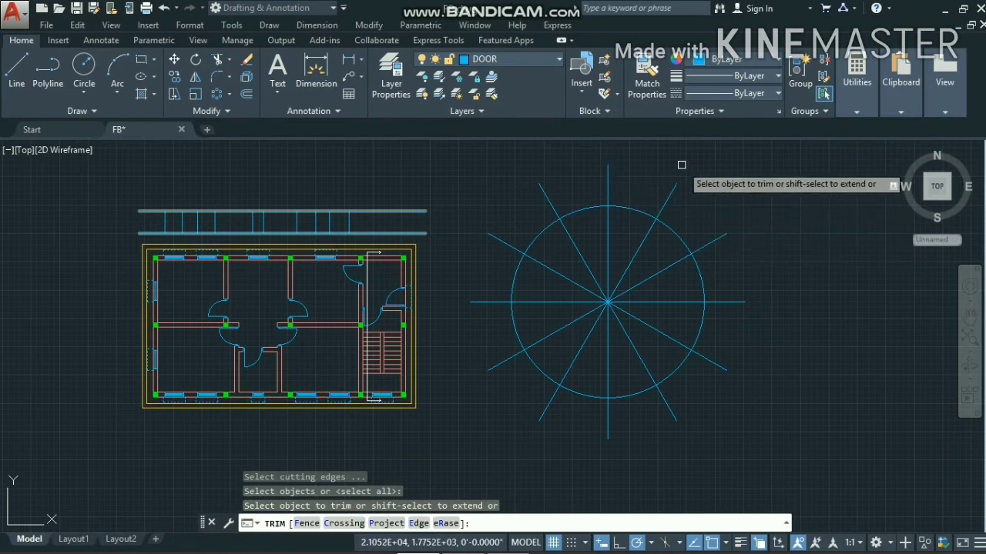
key("Escape")
type("xtr")
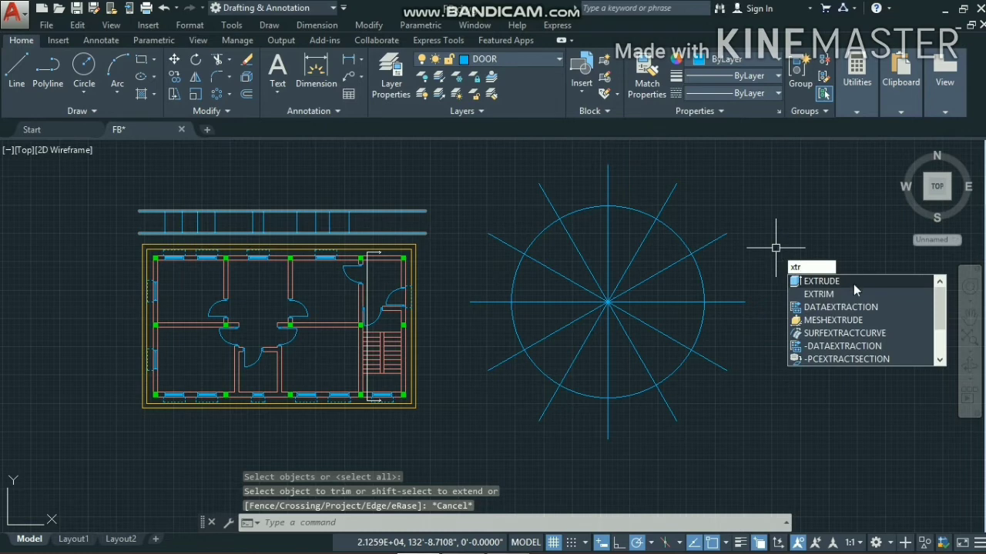
left_click(840, 293)
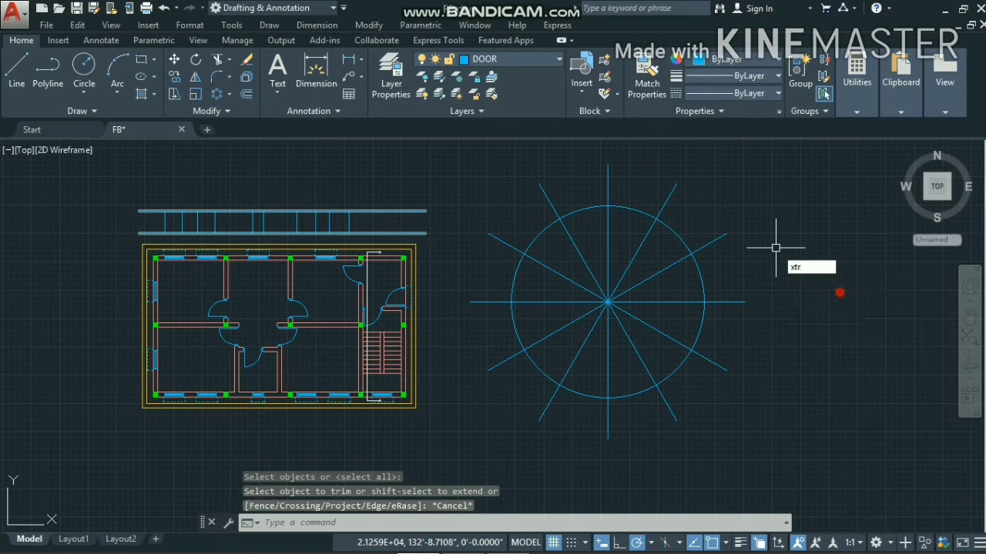
left_click(700, 286)
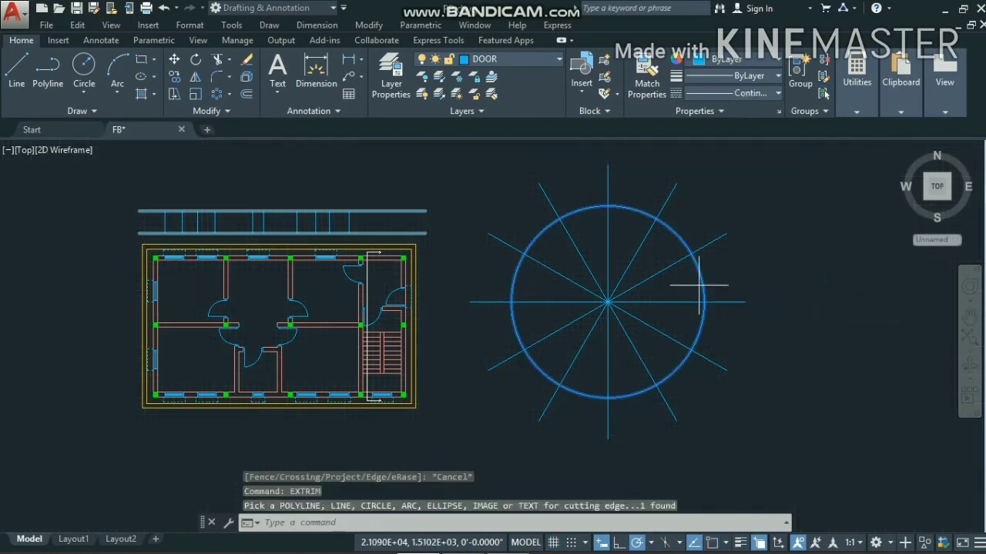
left_click(770, 210)
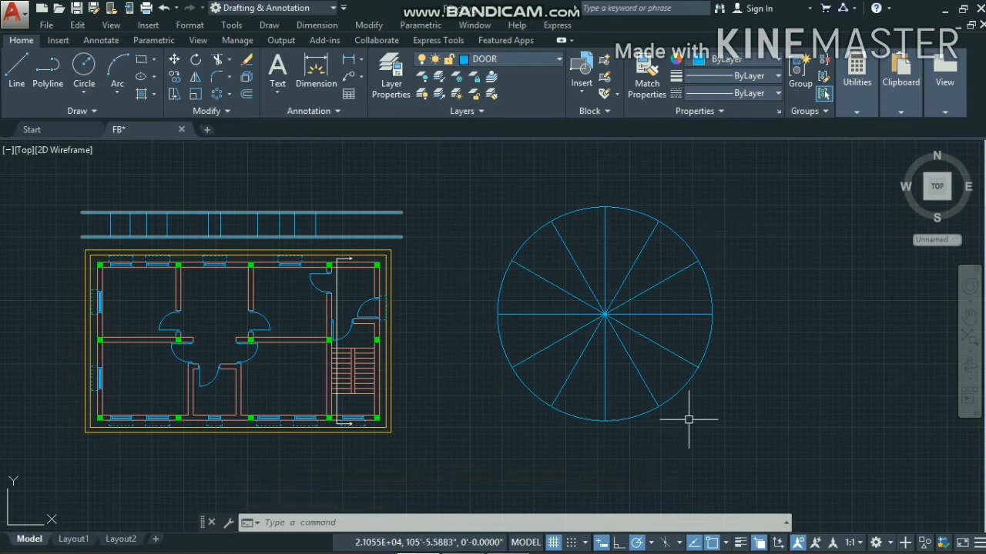
Undo the outer trim, then run XTR on the circle to cut the rays inside it
left_click(163, 8)
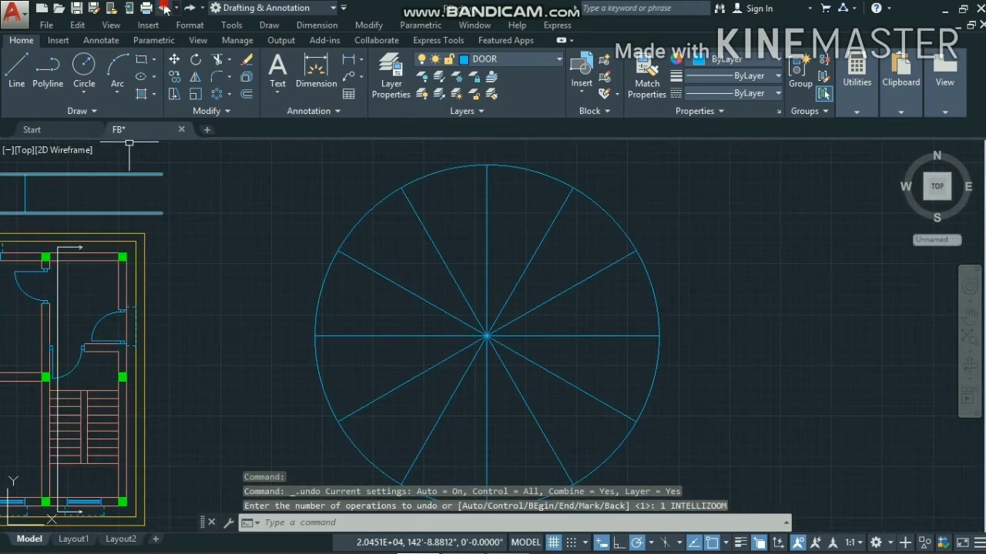
left_click(163, 8)
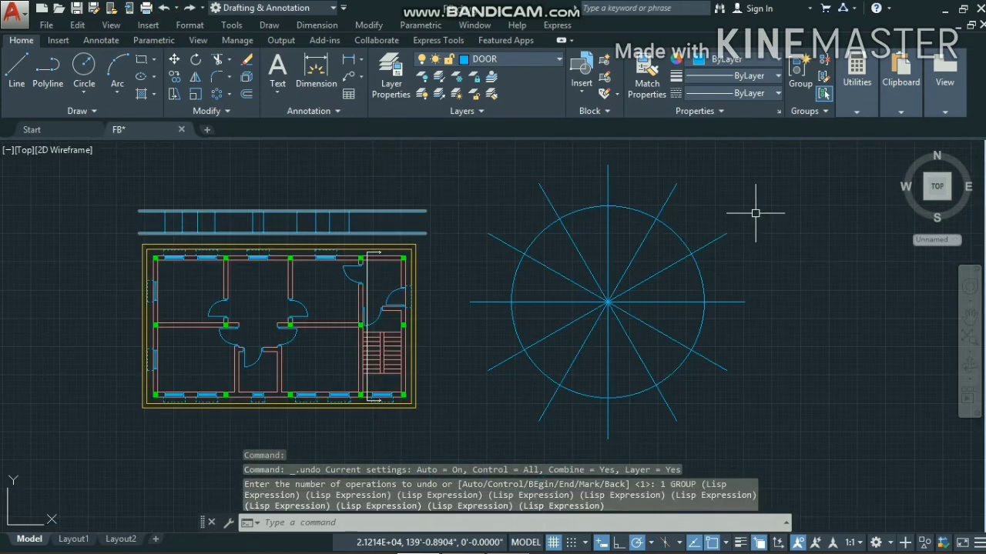
type("xtr")
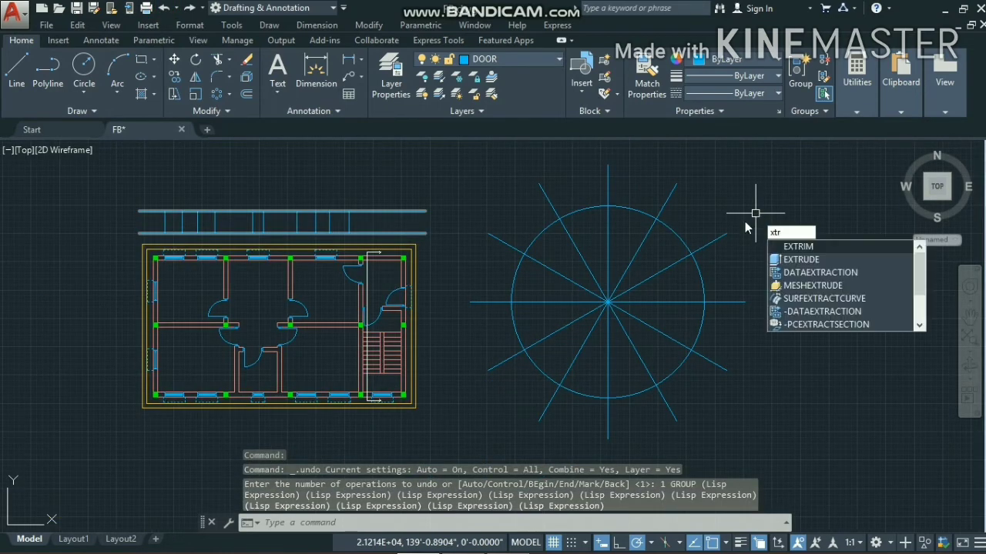
key("Return")
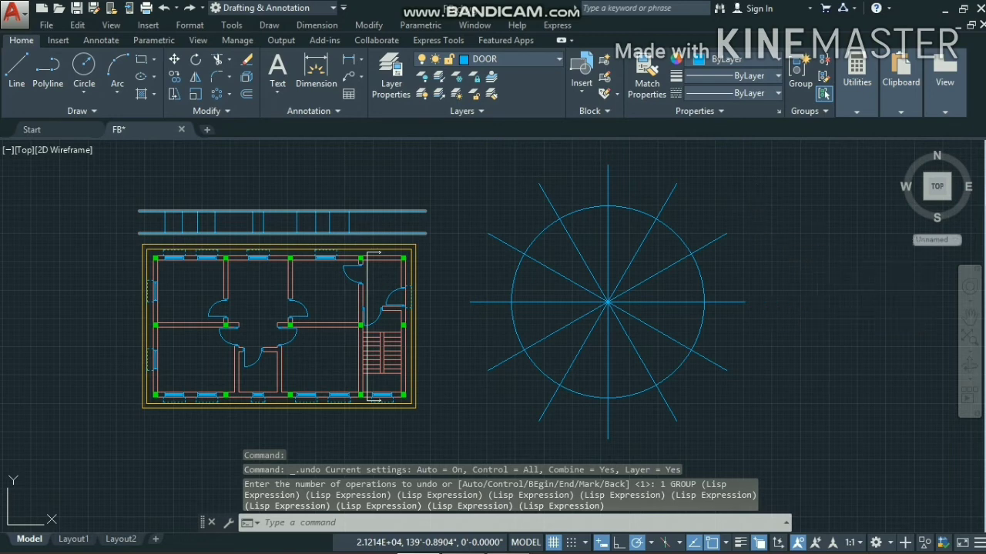
left_click(697, 276)
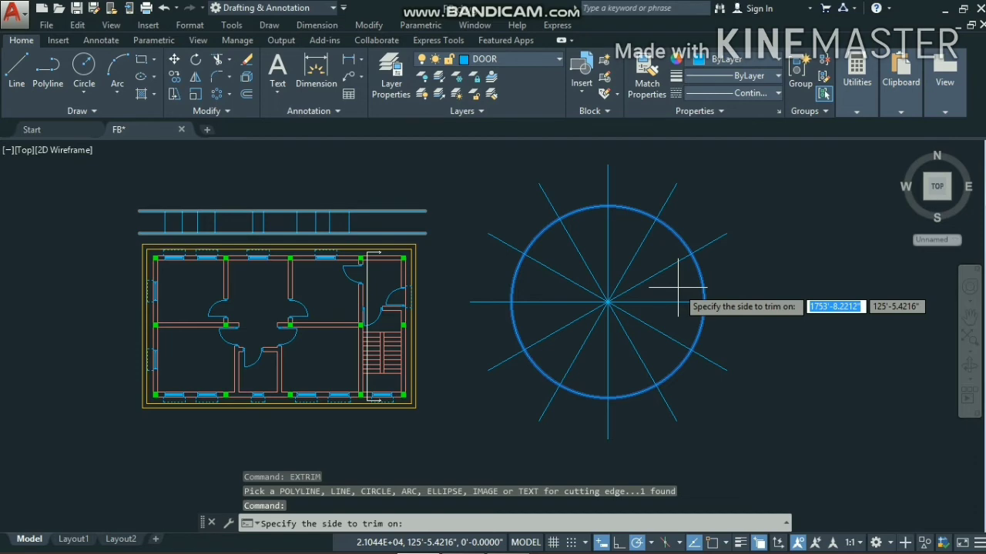
left_click(677, 287)
scroll(677, 287, "up", 3)
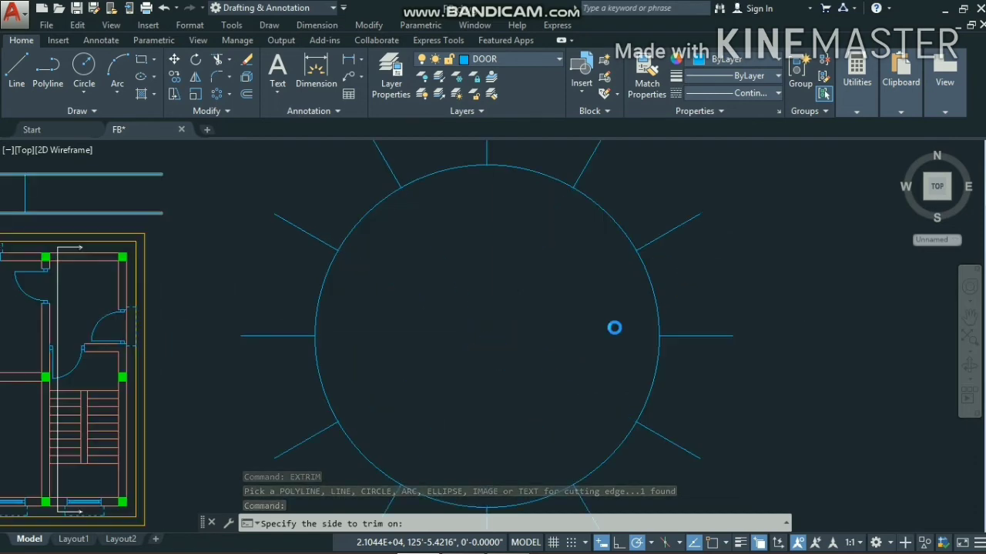
scroll(615, 328, "down", 2)
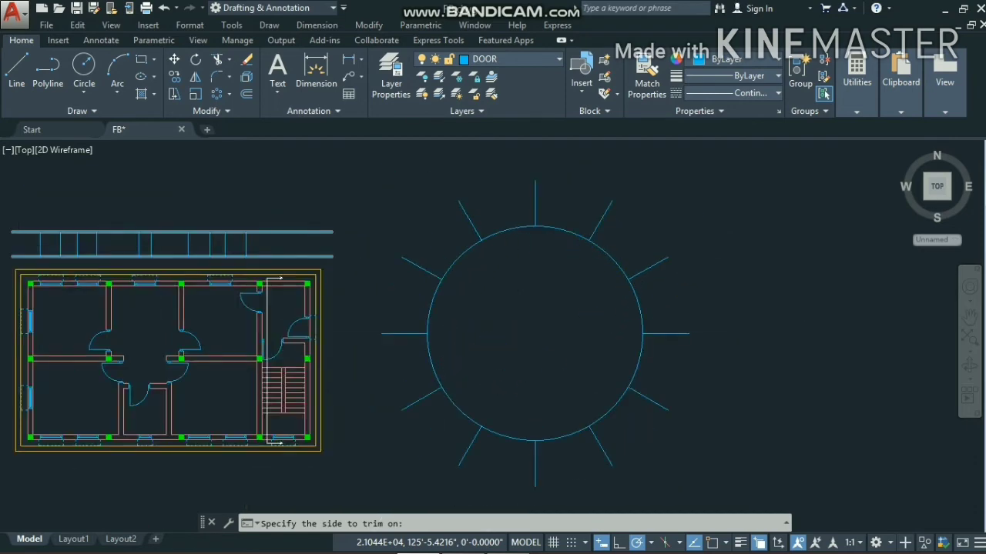
scroll(618, 329, "up", 2)
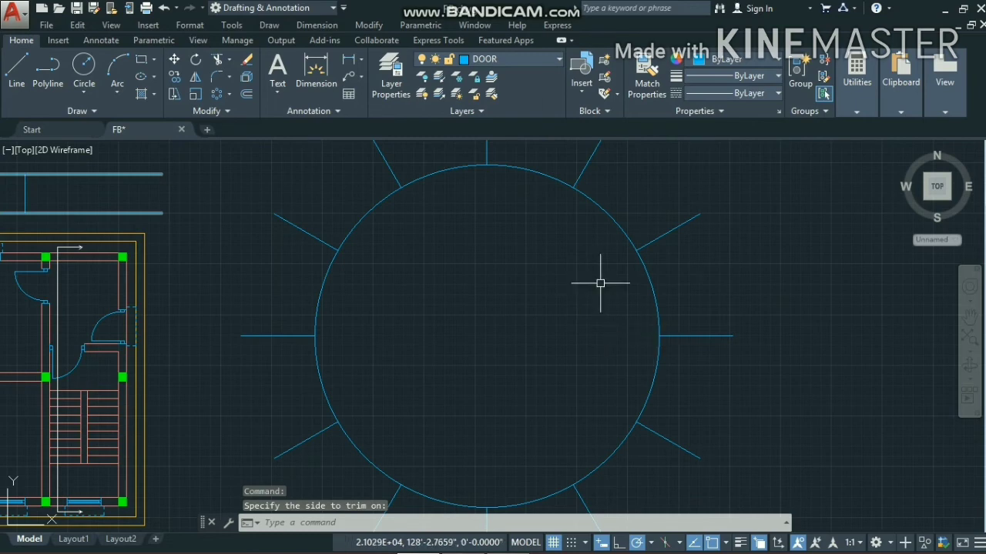
scroll(600, 284, "down", 2)
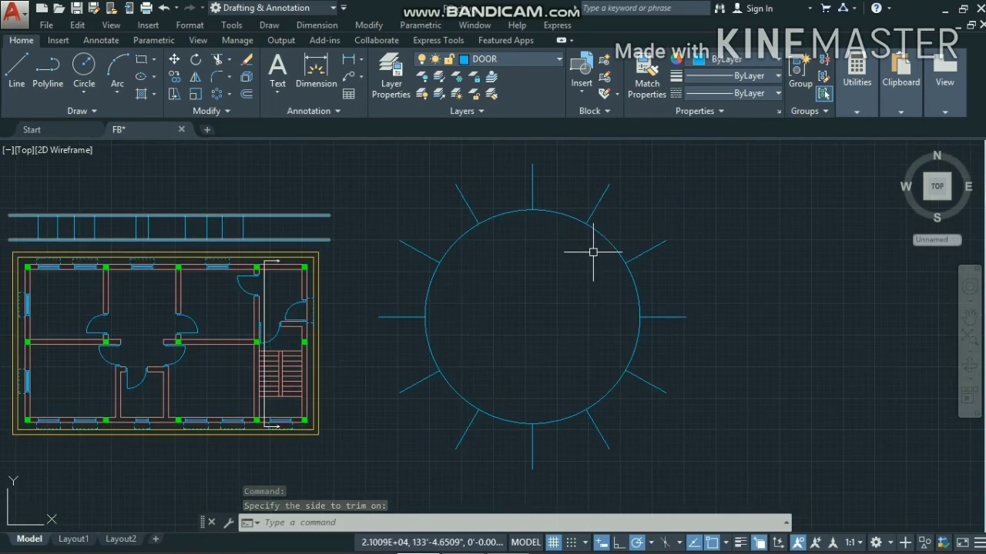
scroll(599, 270, "down", 2)
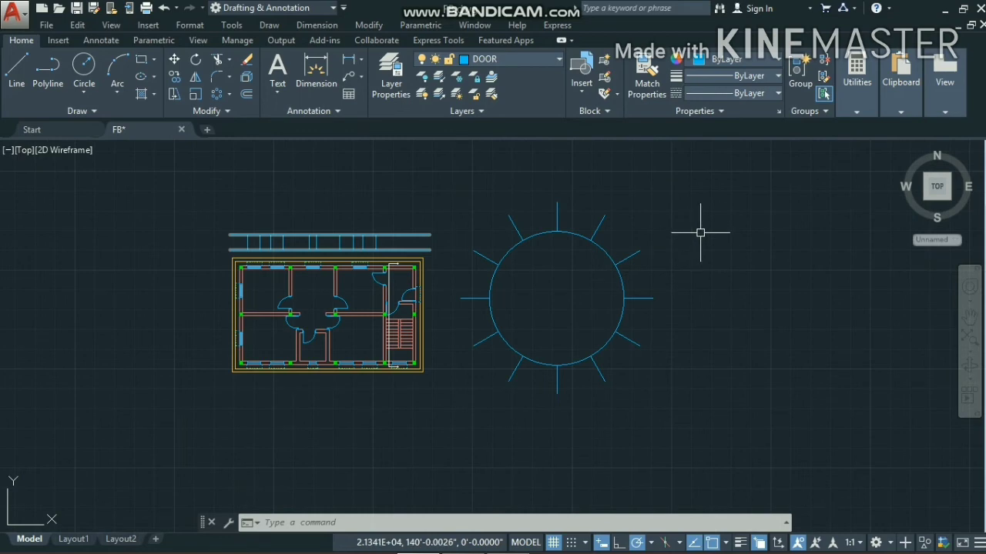
scroll(341, 284, "up", 3)
scroll(316, 273, "up", 1)
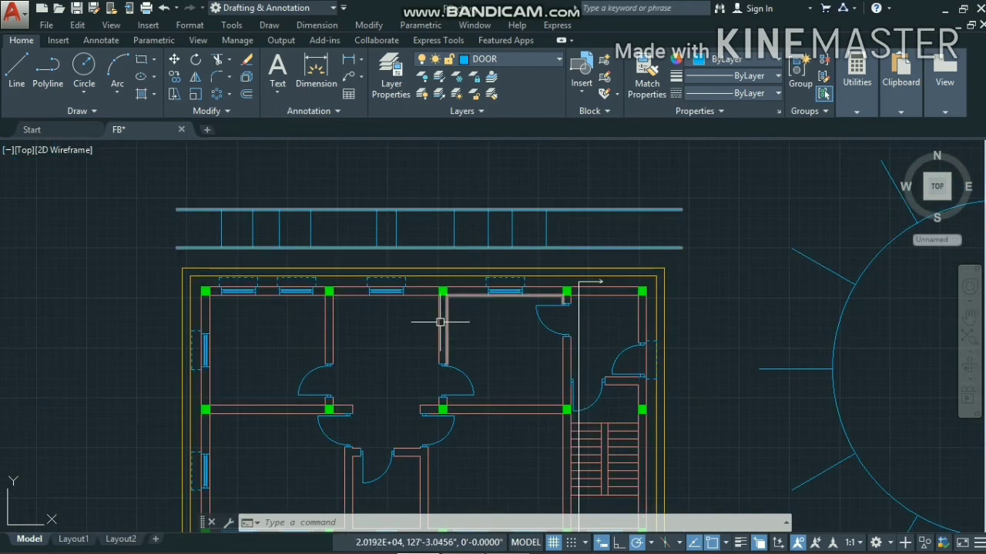
scroll(346, 271, "down", 2)
scroll(493, 294, "down", 1)
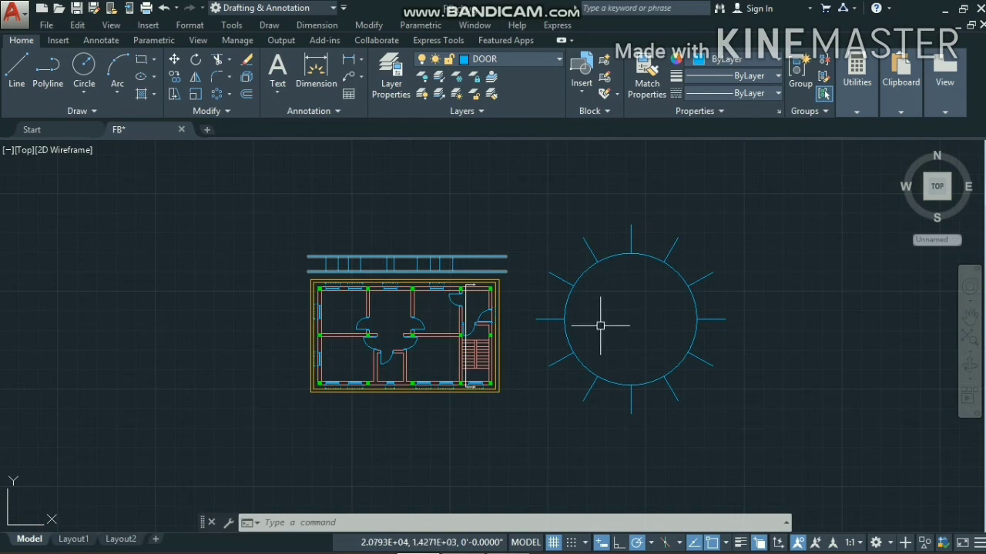